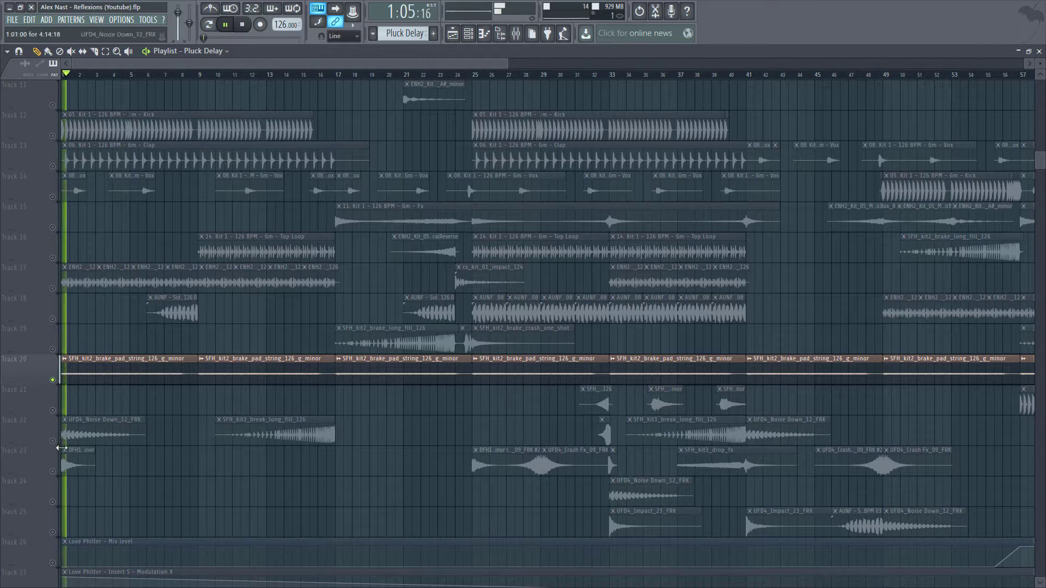
Unmute playlist tracks 22, 23, 18, 14 and 17 while the song plays.
{"action": "left_click", "coordinate": [59, 442]}
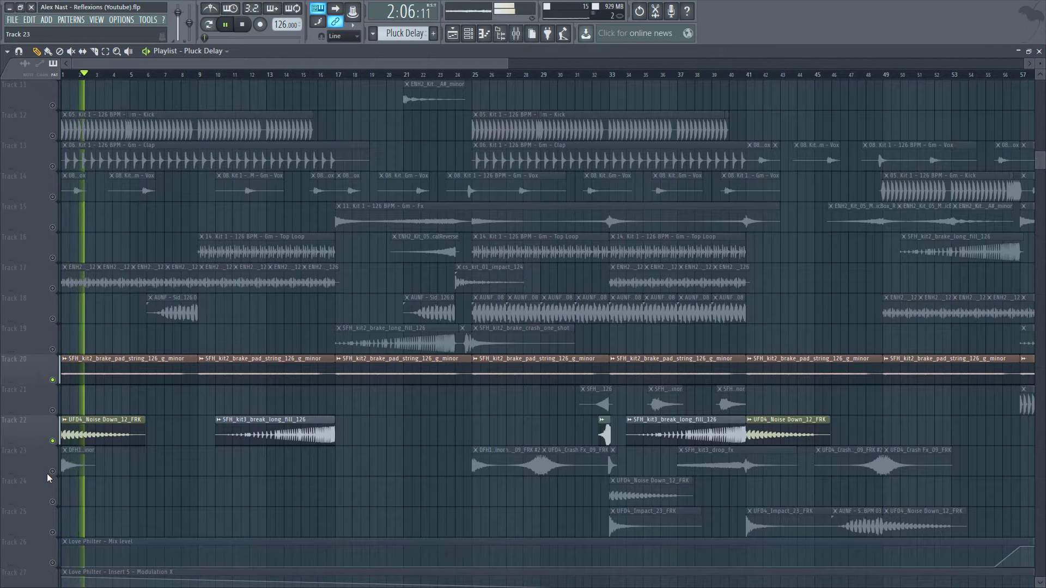
{"action": "left_click", "coordinate": [52, 472]}
{"action": "left_click", "coordinate": [52, 319]}
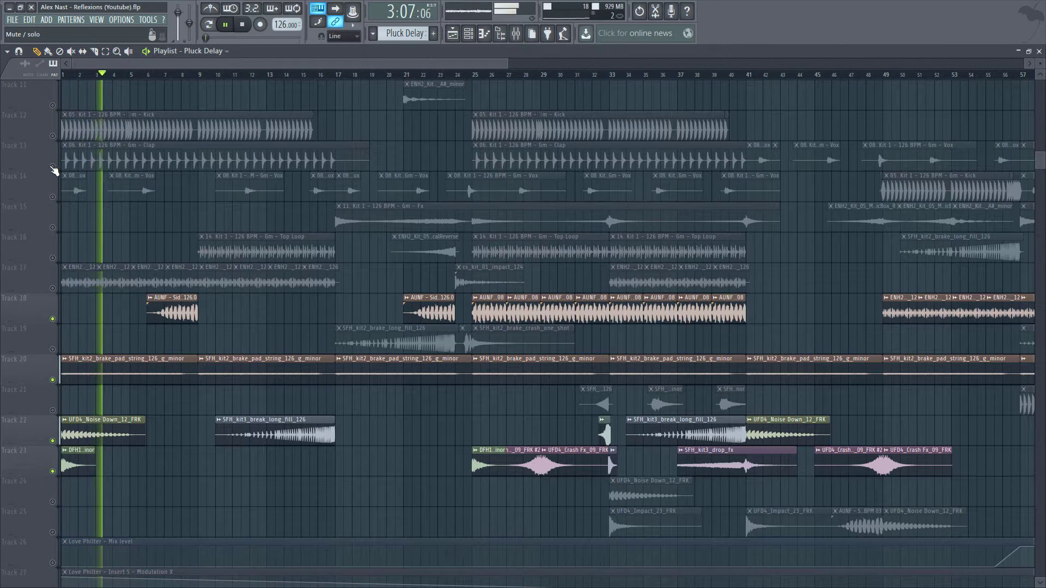
{"action": "left_click", "coordinate": [52, 197]}
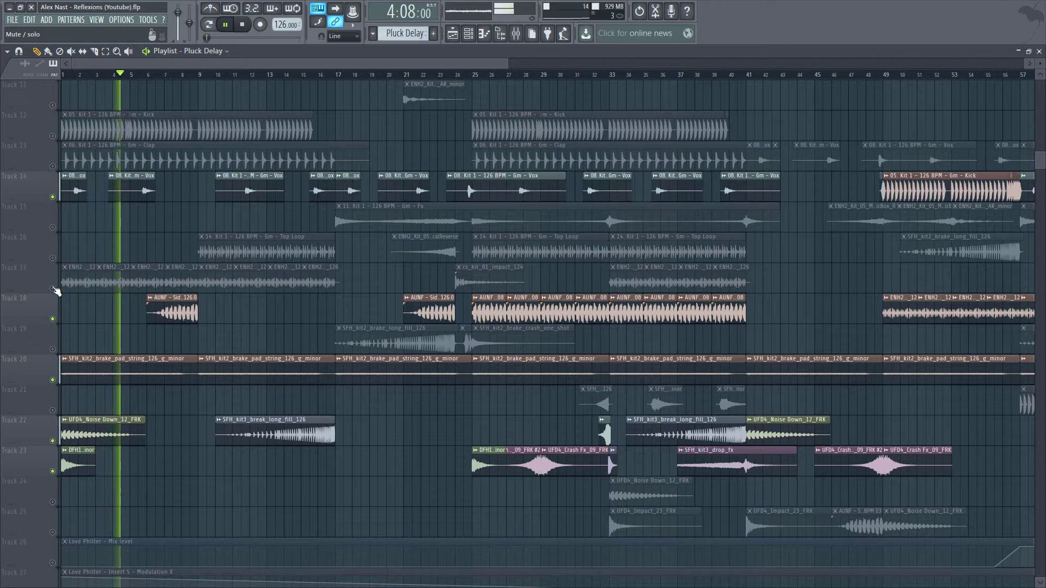
{"action": "left_click", "coordinate": [53, 289]}
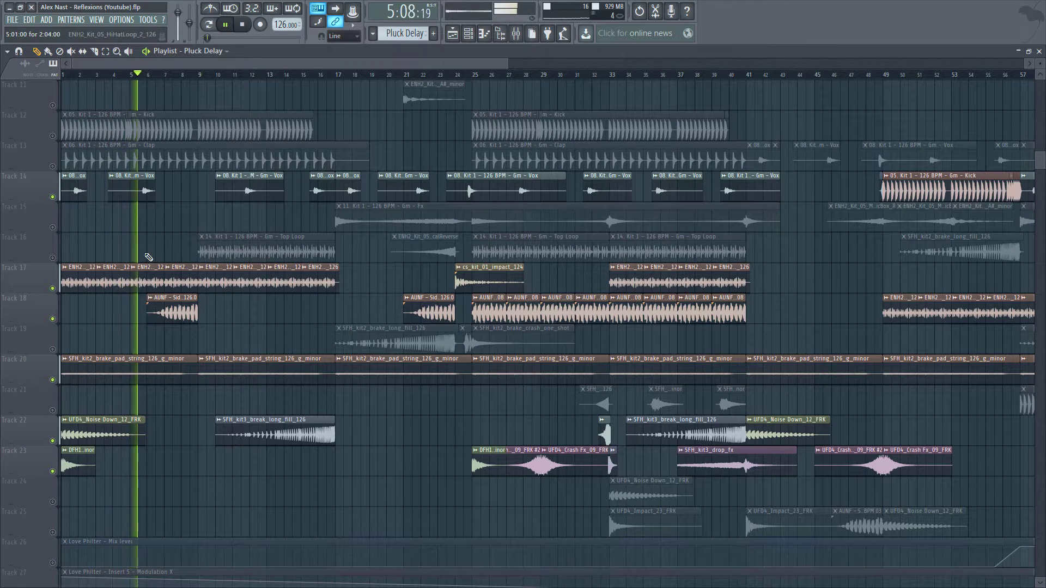
Unmute the clap, top loop, Fx, long fill and kick tracks: 13, 16, 15, 19 and 12.
{"action": "left_click", "coordinate": [53, 166]}
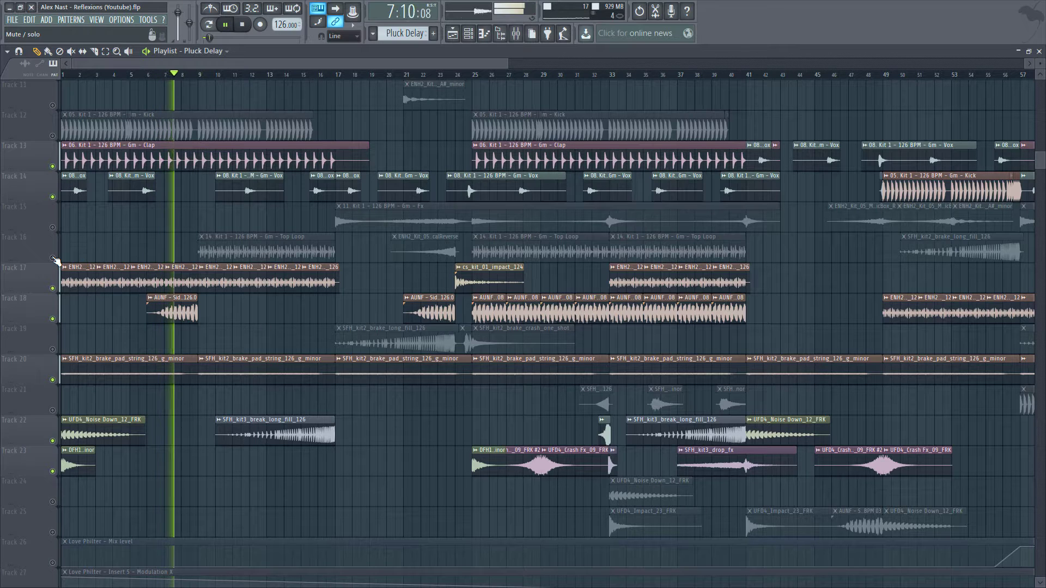
{"action": "left_click", "coordinate": [53, 258]}
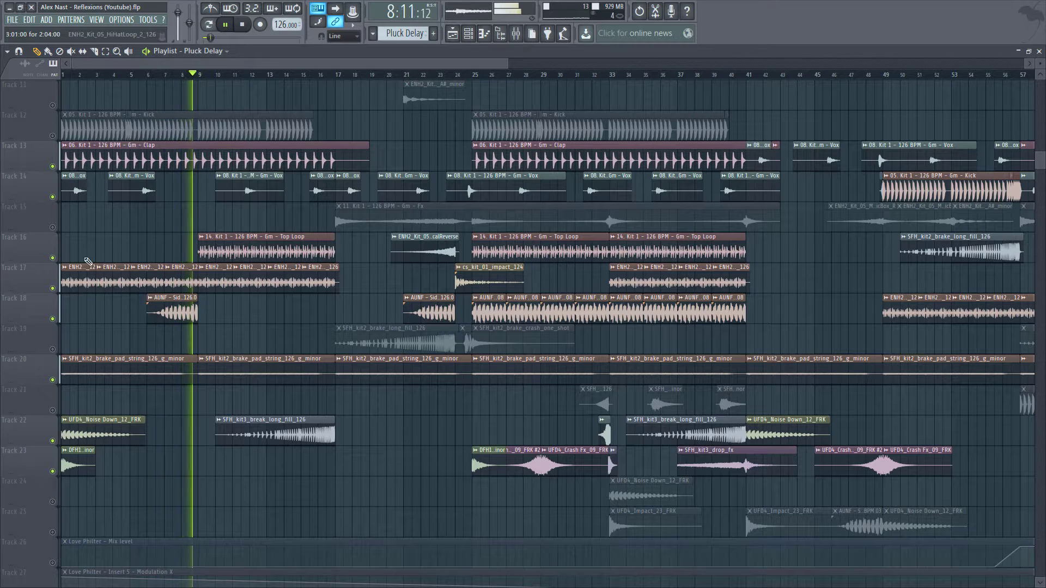
{"action": "left_click", "coordinate": [53, 227]}
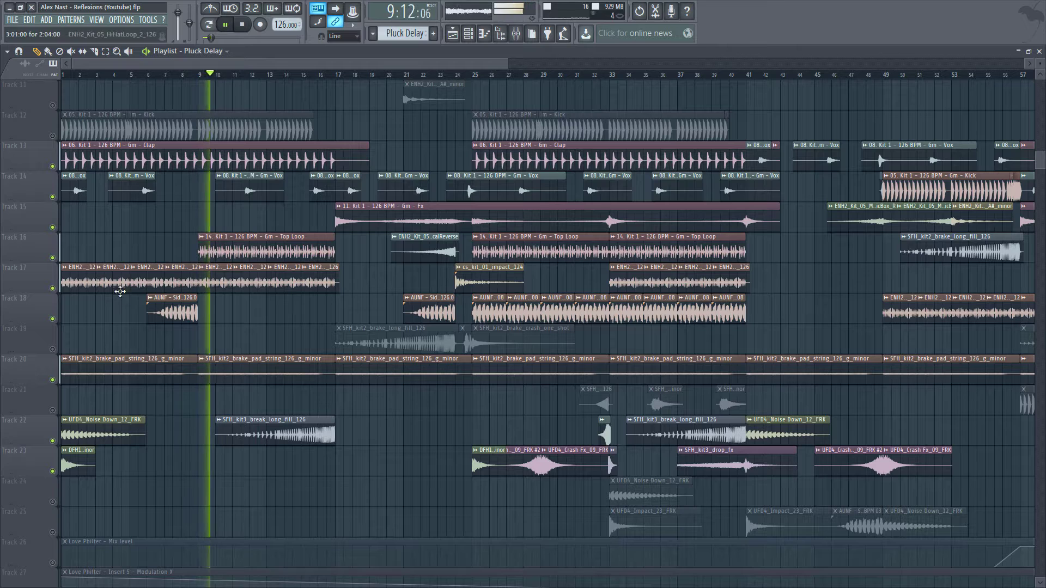
{"action": "left_click", "coordinate": [53, 349]}
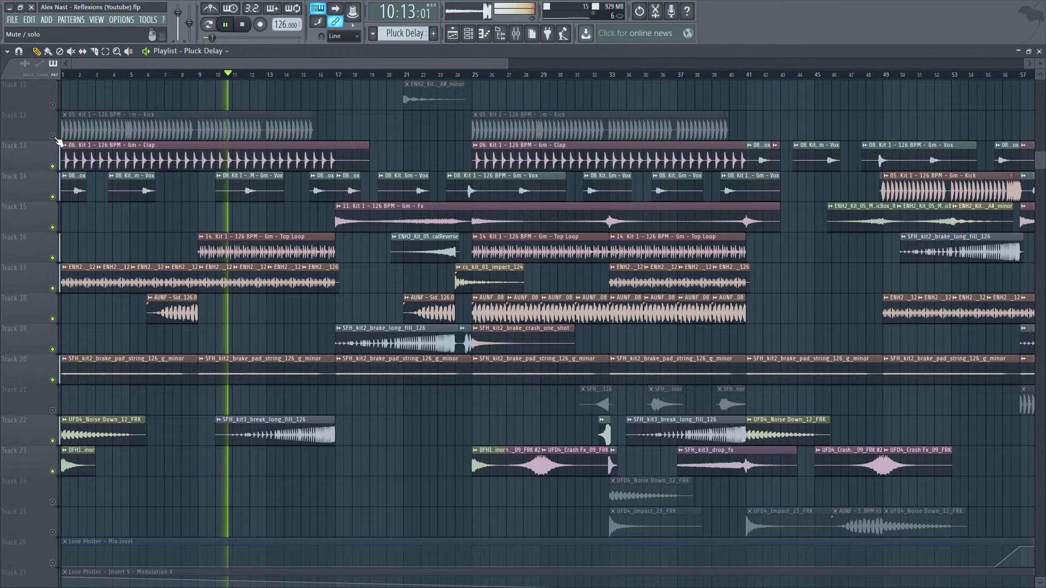
{"action": "left_click", "coordinate": [54, 136]}
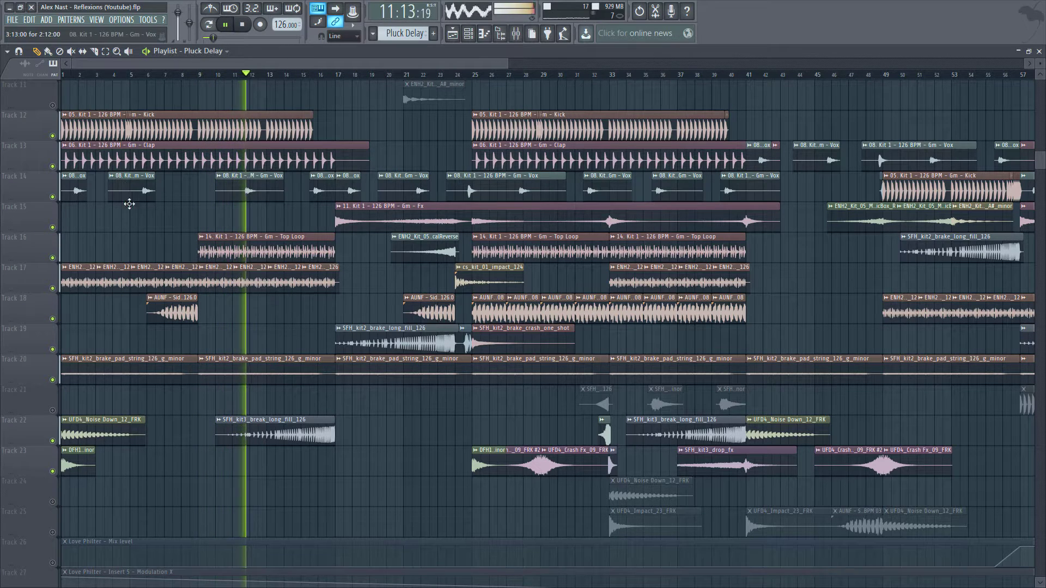
Enable tracks 26 and 27, which hold the Love Philter automation clips.
{"action": "scroll", "coordinate": [128, 397], "scroll_direction": "down", "scroll_amount": 2}
{"action": "left_click", "coordinate": [52, 502]}
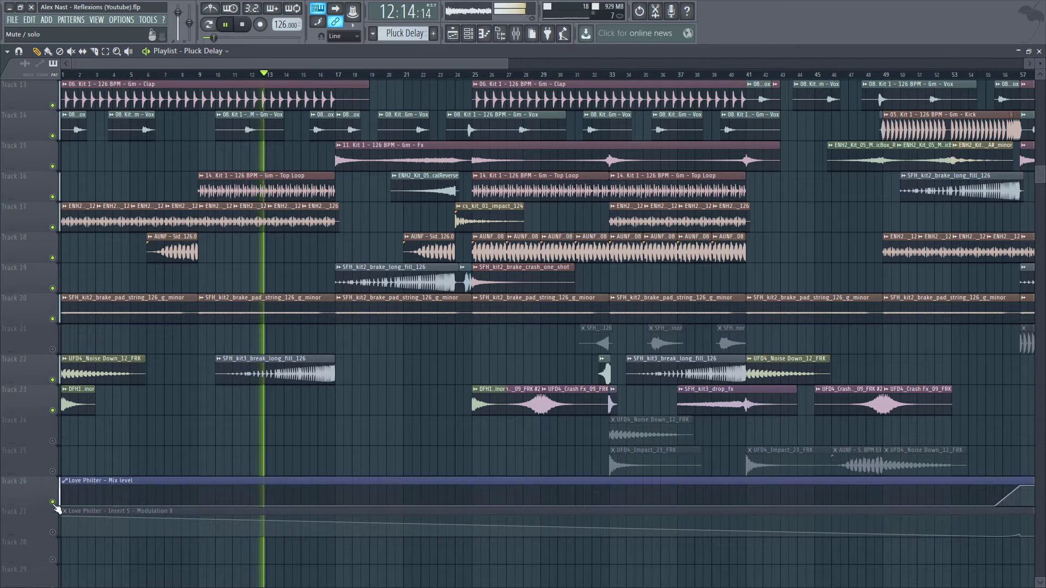
{"action": "left_click", "coordinate": [53, 532]}
Unmute tracks 10 and 11, which hold the ENH2 music box clips.
{"action": "scroll", "coordinate": [203, 416], "scroll_direction": "up", "scroll_amount": 2}
{"action": "scroll", "coordinate": [203, 417], "scroll_direction": "up", "scroll_amount": 2}
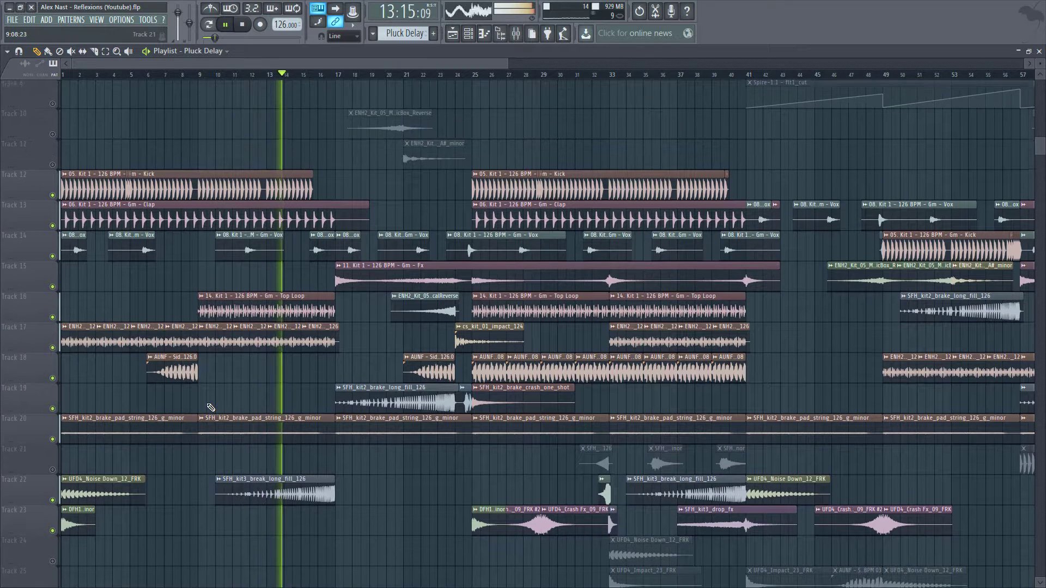
{"action": "left_click", "coordinate": [53, 136]}
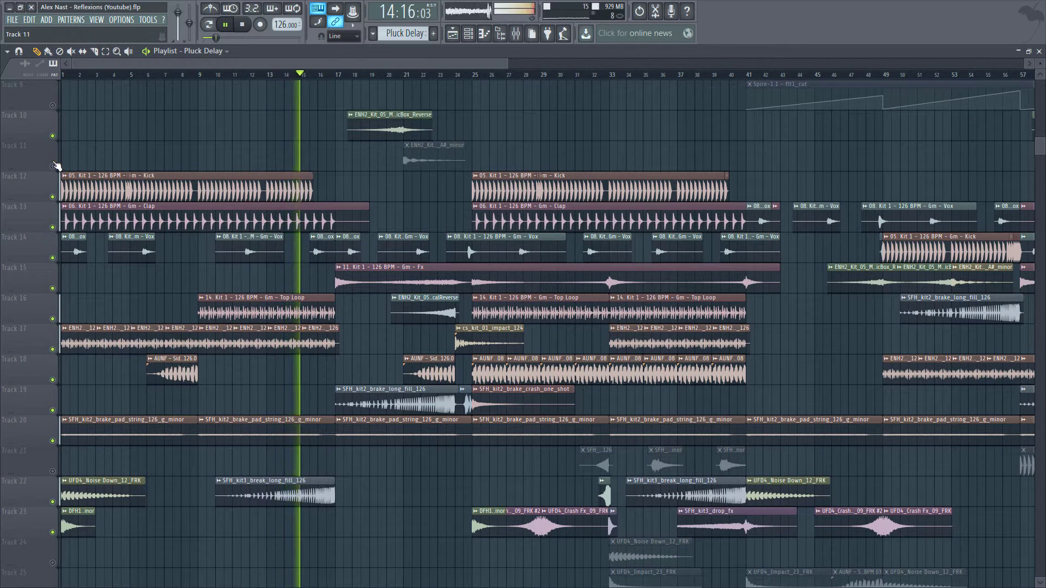
{"action": "left_click", "coordinate": [52, 166]}
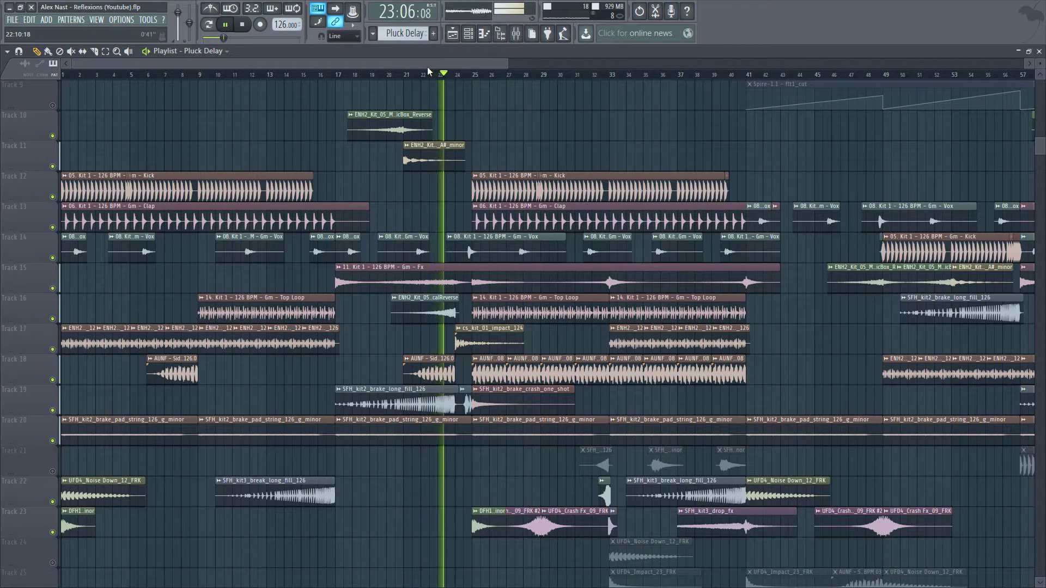
Unmute the remaining muted effects tracks 21, 24 and 25.
{"action": "left_click_drag", "start_coordinate": [429, 64], "coordinate": [510, 76]}
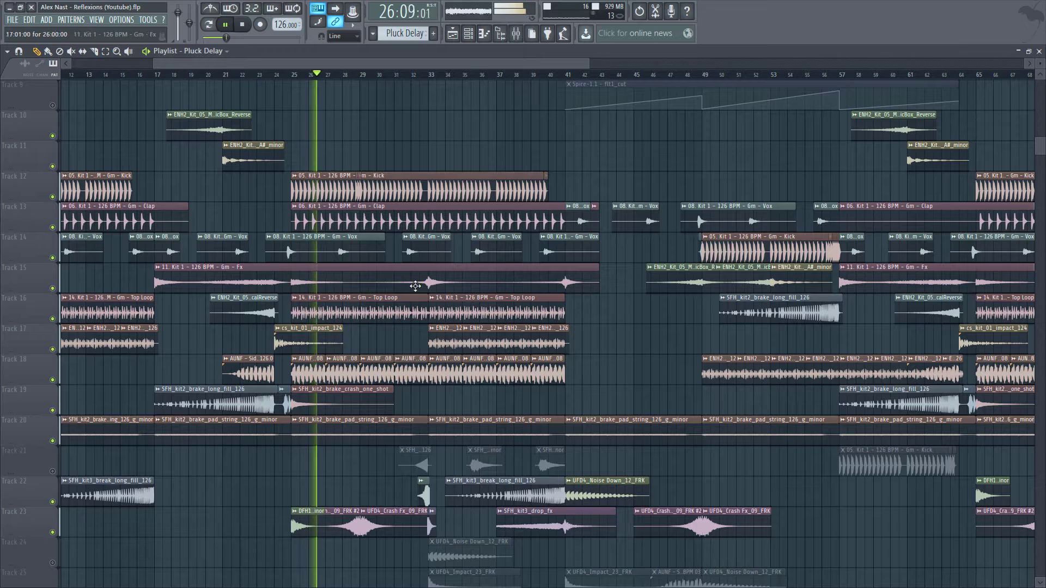
{"action": "scroll", "coordinate": [294, 460], "scroll_direction": "down", "scroll_amount": 2}
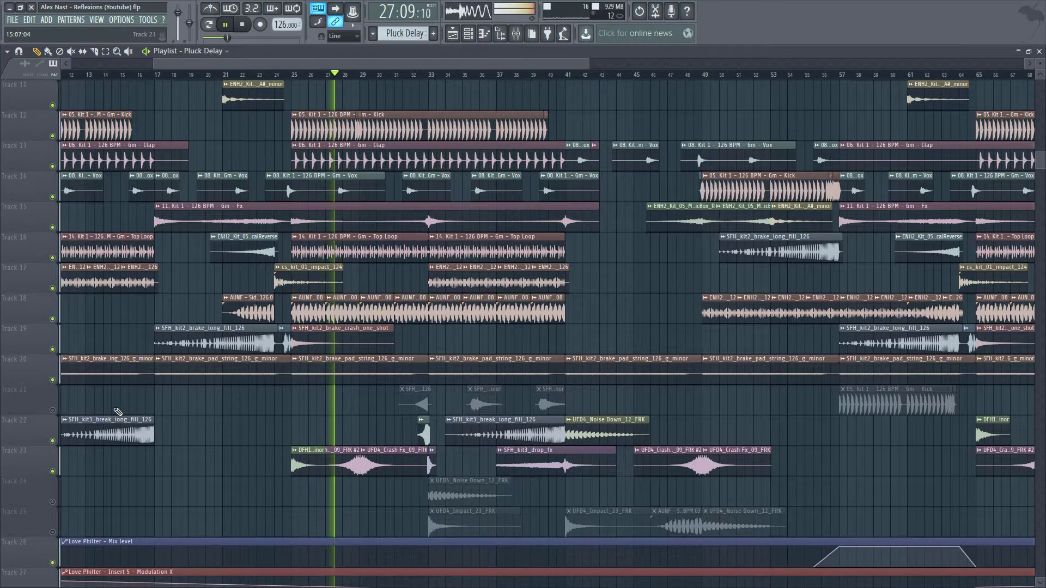
{"action": "left_click", "coordinate": [52, 410]}
{"action": "left_click", "coordinate": [53, 502]}
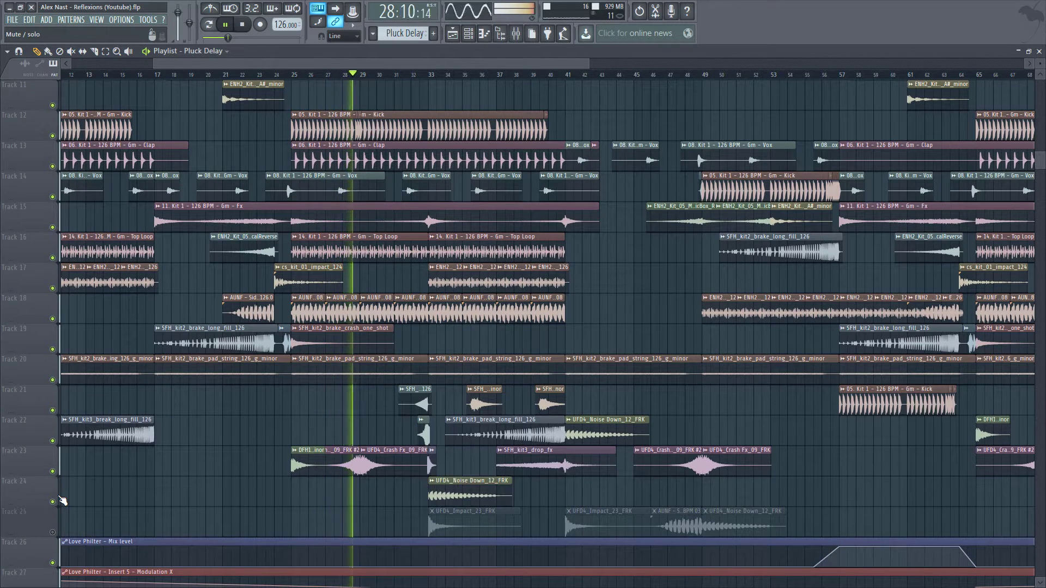
{"action": "left_click", "coordinate": [53, 532]}
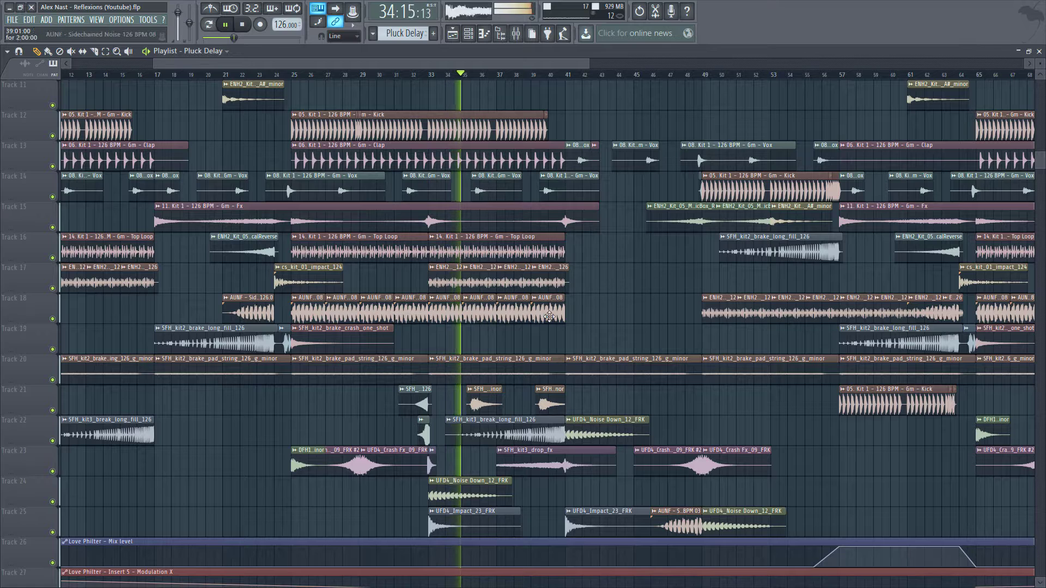
Follow the playing arrangement through the break and the Love Philter automation up to about bar 62, and stop playback.
{"action": "left_click_drag", "start_coordinate": [494, 67], "coordinate": [540, 61]}
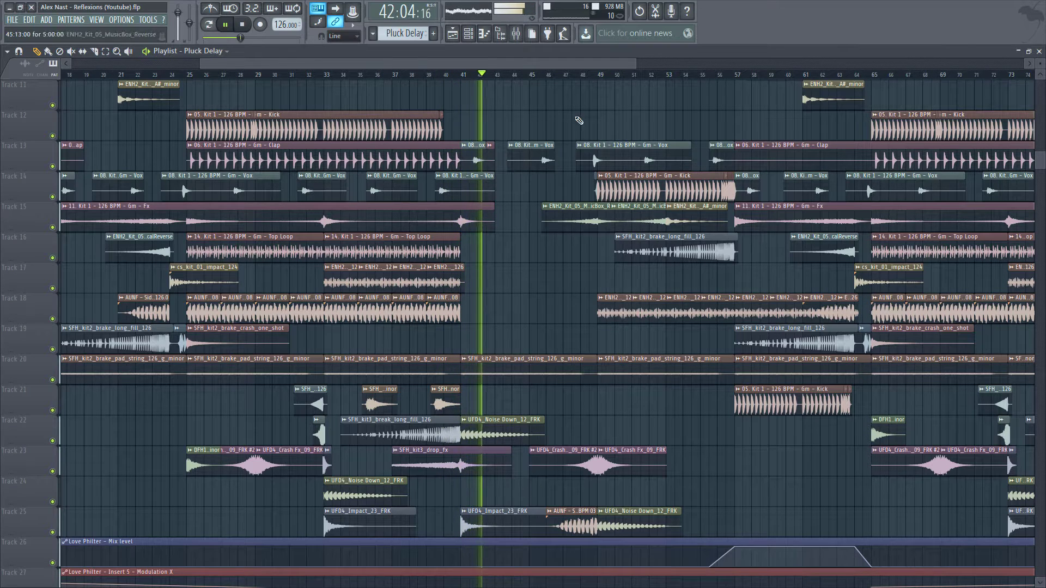
{"action": "left_click_drag", "start_coordinate": [537, 63], "coordinate": [583, 67]}
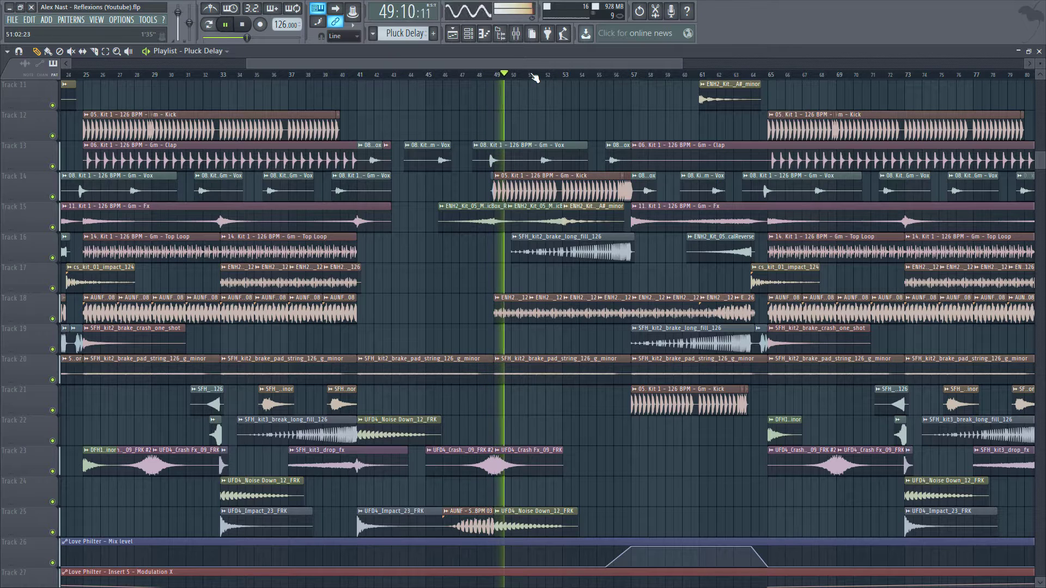
{"action": "left_click_drag", "start_coordinate": [523, 63], "coordinate": [592, 63]}
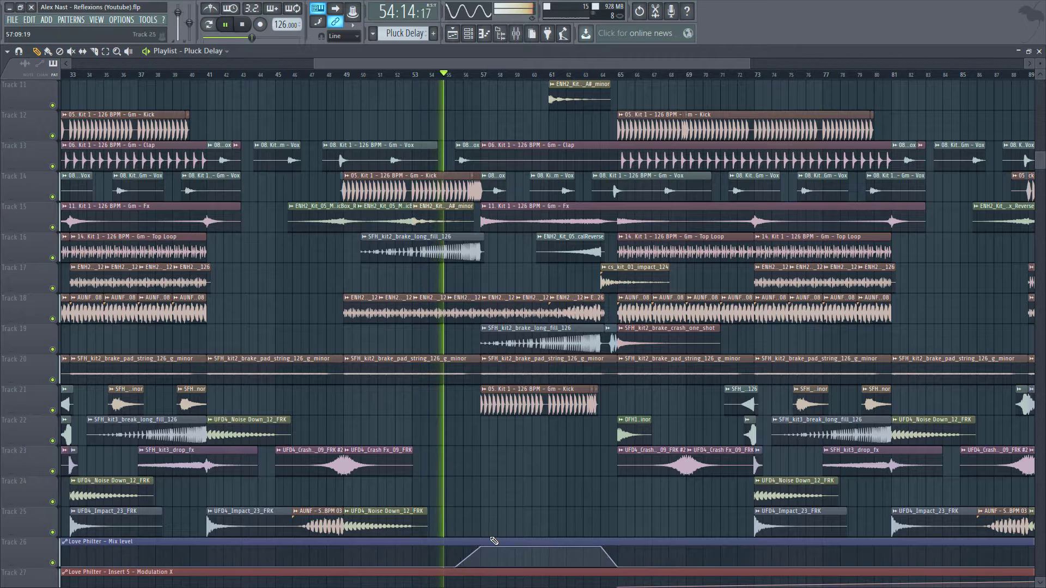
{"action": "scroll", "coordinate": [493, 541], "scroll_direction": "down", "scroll_amount": 3}
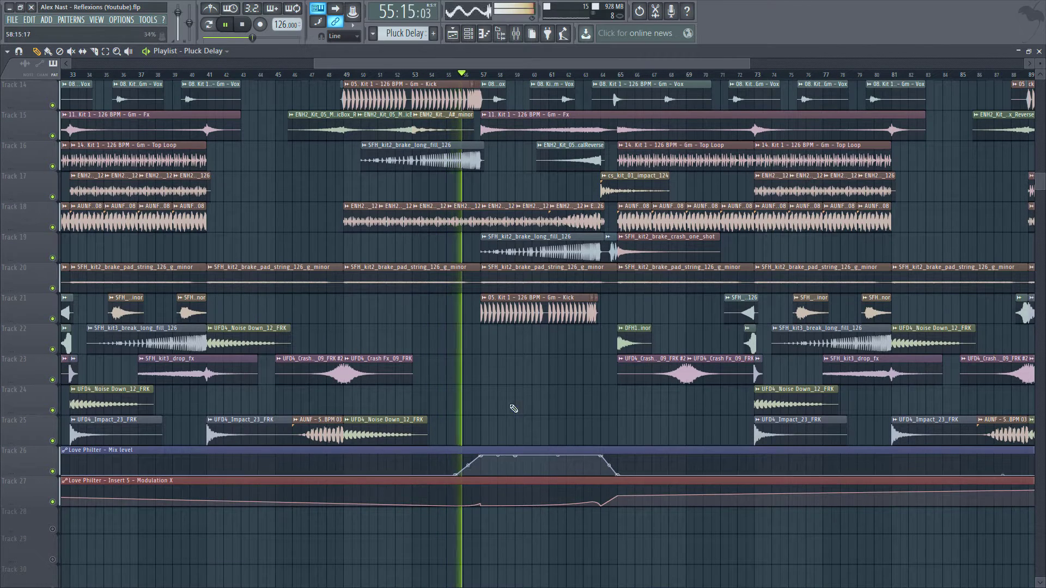
{"action": "scroll", "coordinate": [495, 374], "scroll_direction": "up", "scroll_amount": 1}
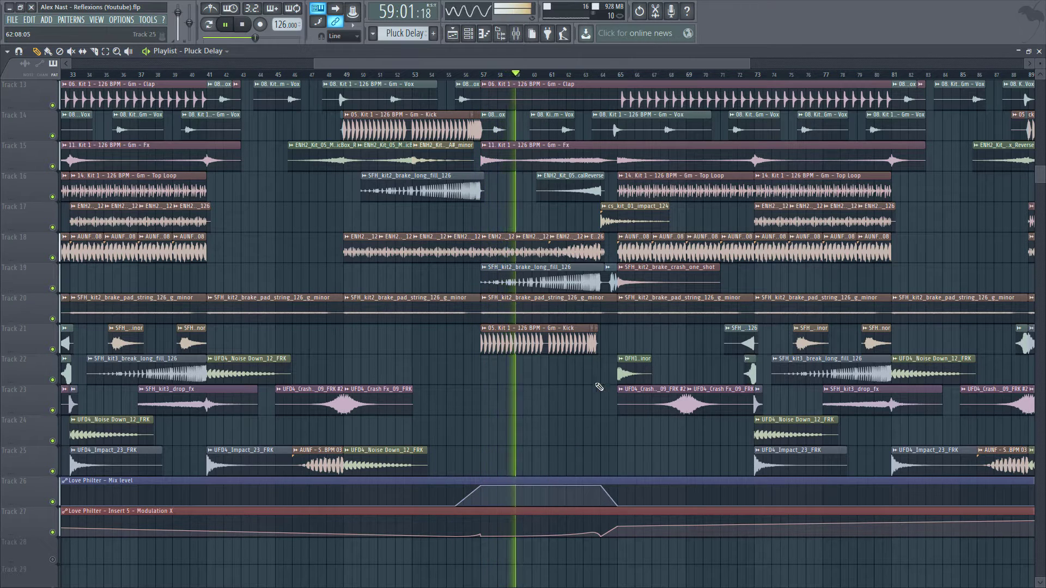
{"action": "left_click_drag", "start_coordinate": [603, 62], "coordinate": [660, 64]}
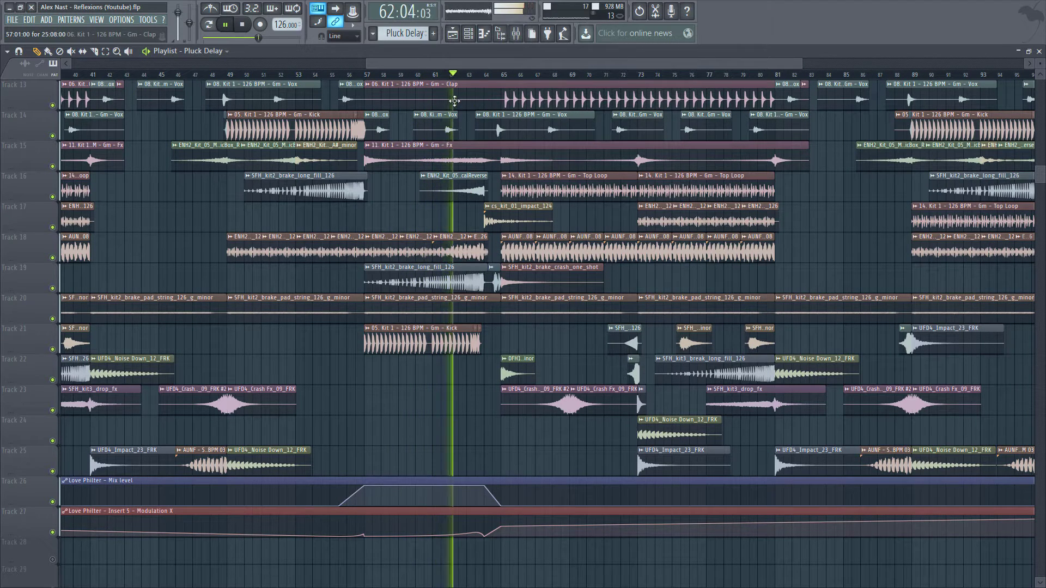
{"action": "left_click", "coordinate": [243, 25]}
Look over the complete arrangement from the automation tracks 26 and 27 back up to Track 1.
{"action": "scroll", "coordinate": [256, 78], "scroll_direction": "down", "scroll_amount": 4}
{"action": "scroll", "coordinate": [79, 119], "scroll_direction": "down", "scroll_amount": 1}
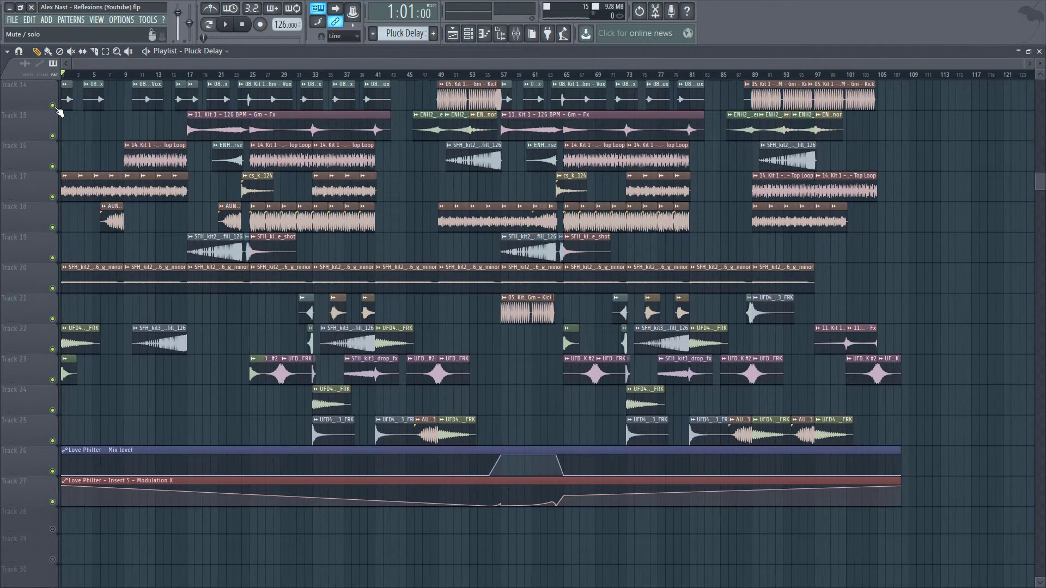
{"action": "scroll", "coordinate": [188, 196], "scroll_direction": "up", "scroll_amount": 5}
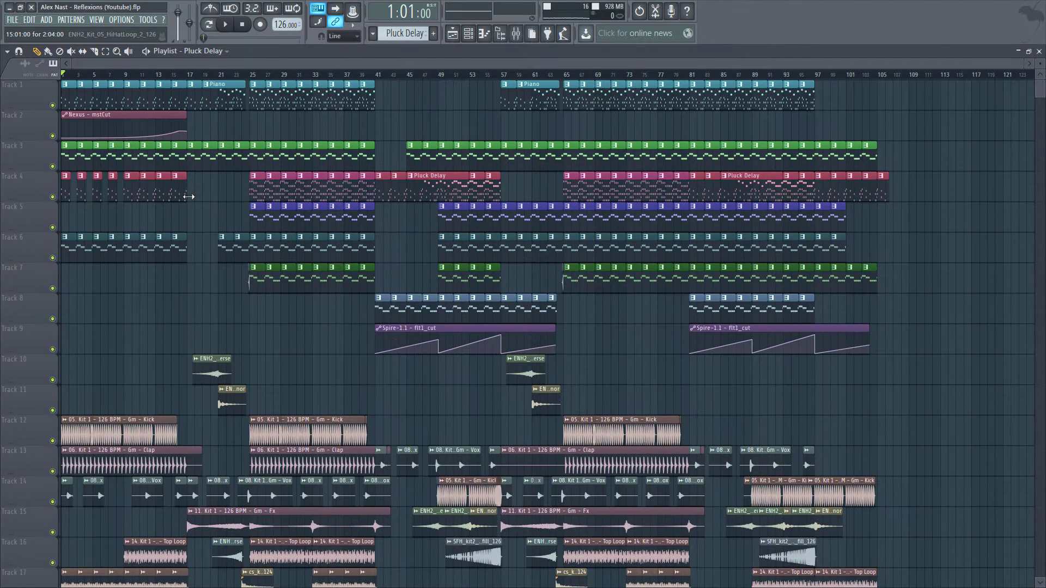
Examine the project's patterns, audio clips and instrument channels in the project picker, and return to the playlist.
{"action": "left_click", "coordinate": [531, 34]}
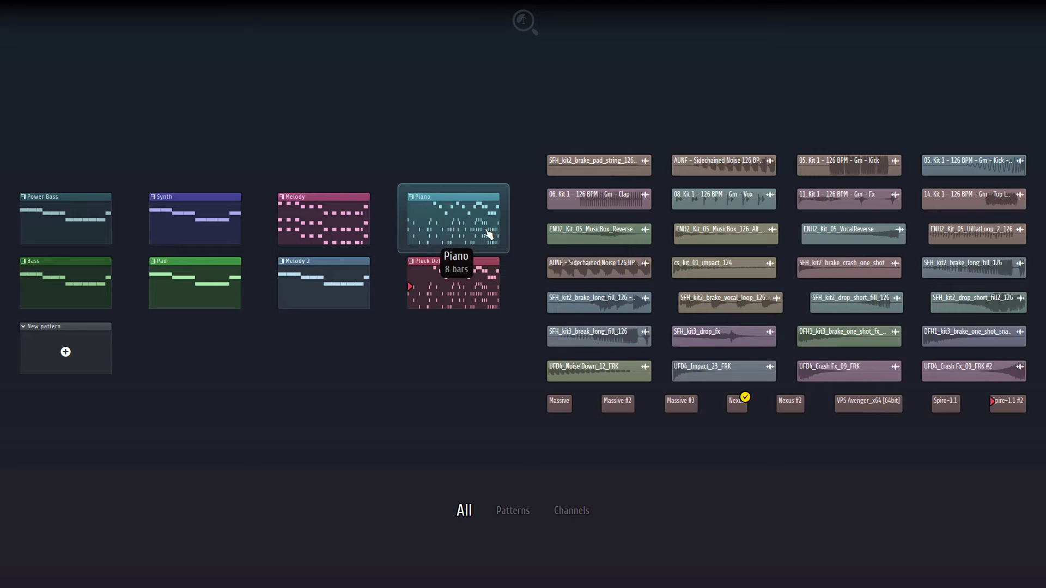
{"action": "left_click", "coordinate": [477, 153]}
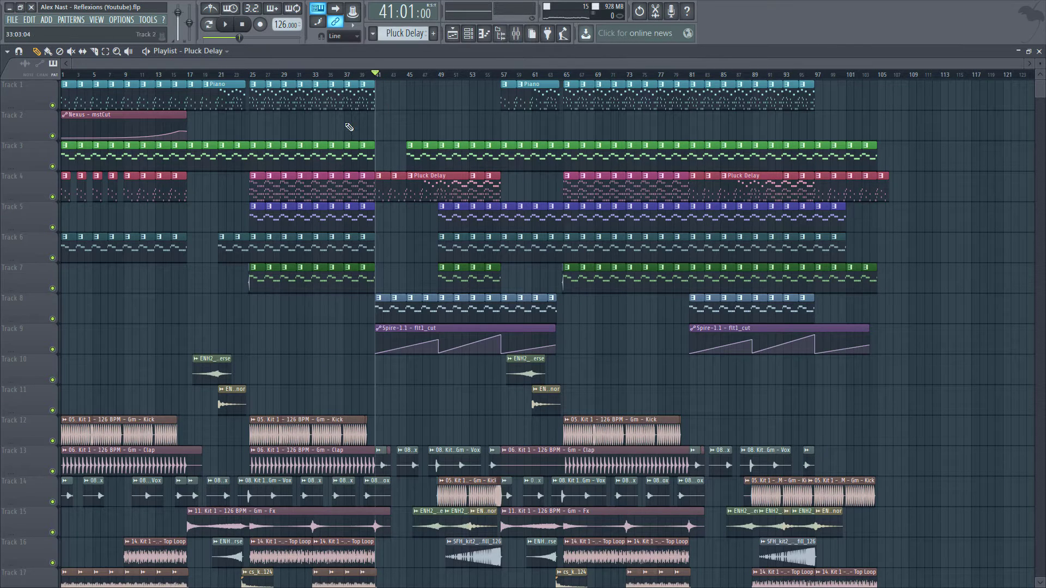
{"action": "left_click", "coordinate": [528, 39]}
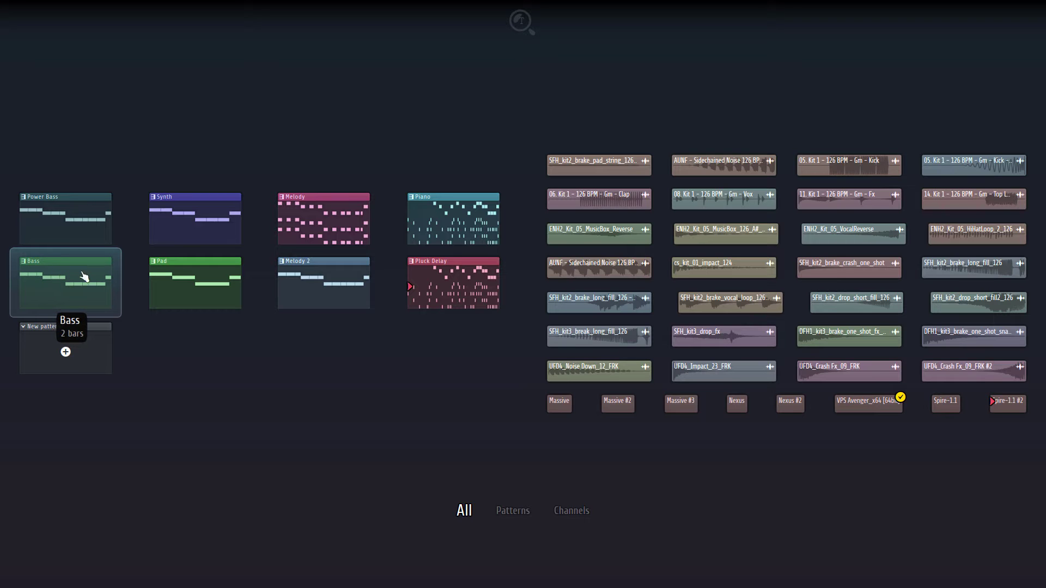
{"action": "left_click", "coordinate": [178, 365]}
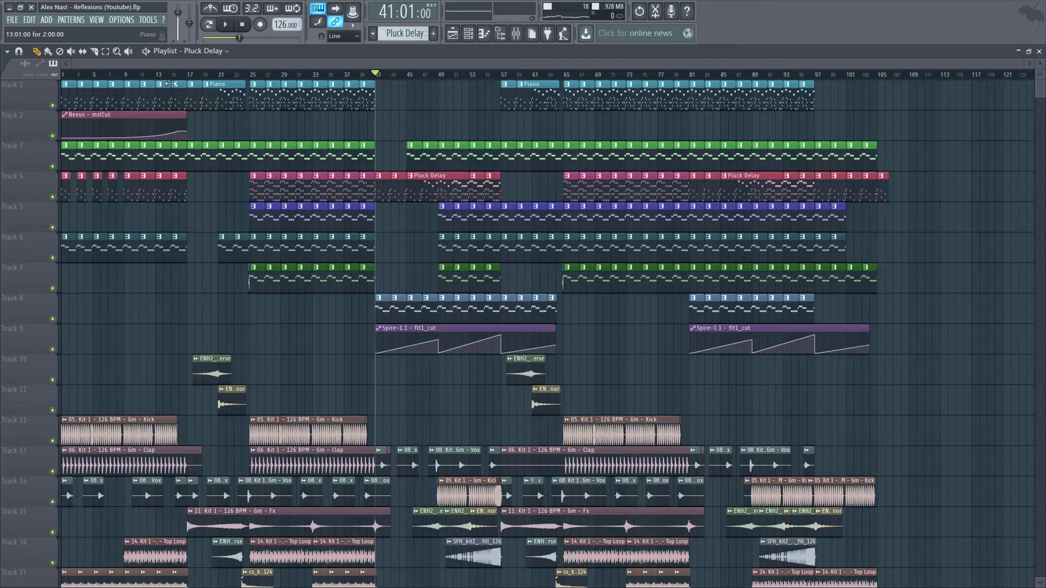
{"action": "scroll", "coordinate": [173, 82], "scroll_direction": "down", "scroll_amount": 2}
{"action": "scroll", "coordinate": [183, 152], "scroll_direction": "up", "scroll_amount": 2}
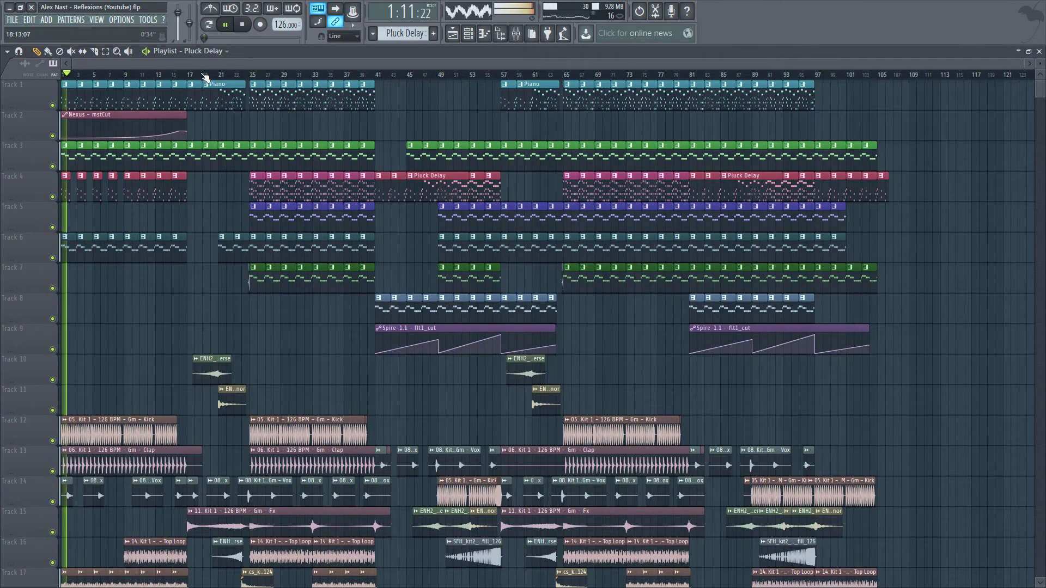
Inspect the notes of the Piano, Pluck Delay and Power Bass patterns in the piano roll.
{"action": "scroll", "coordinate": [205, 78], "scroll_direction": "up", "scroll_amount": 4}
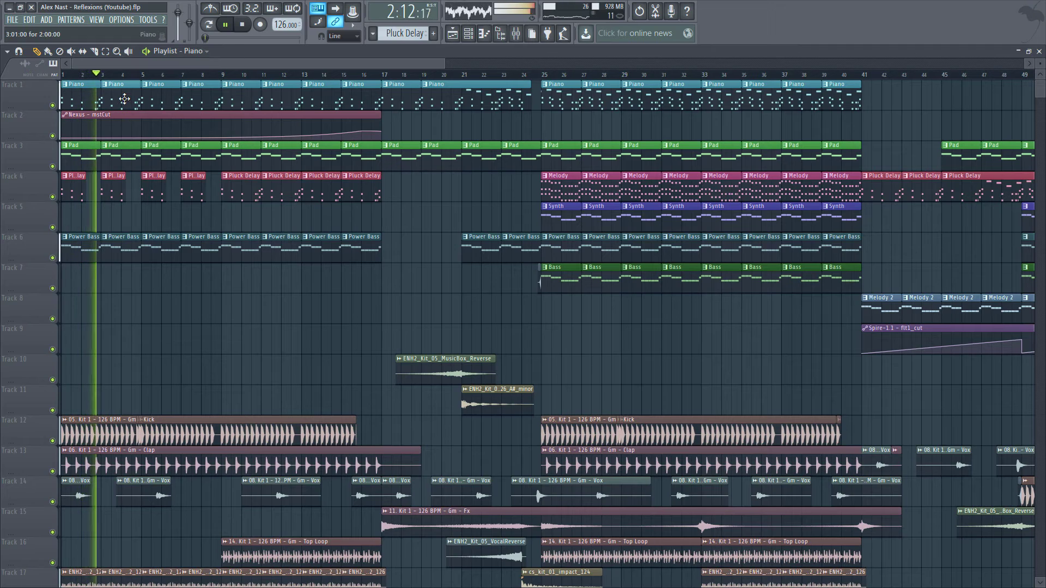
{"action": "double_click", "coordinate": [125, 99]}
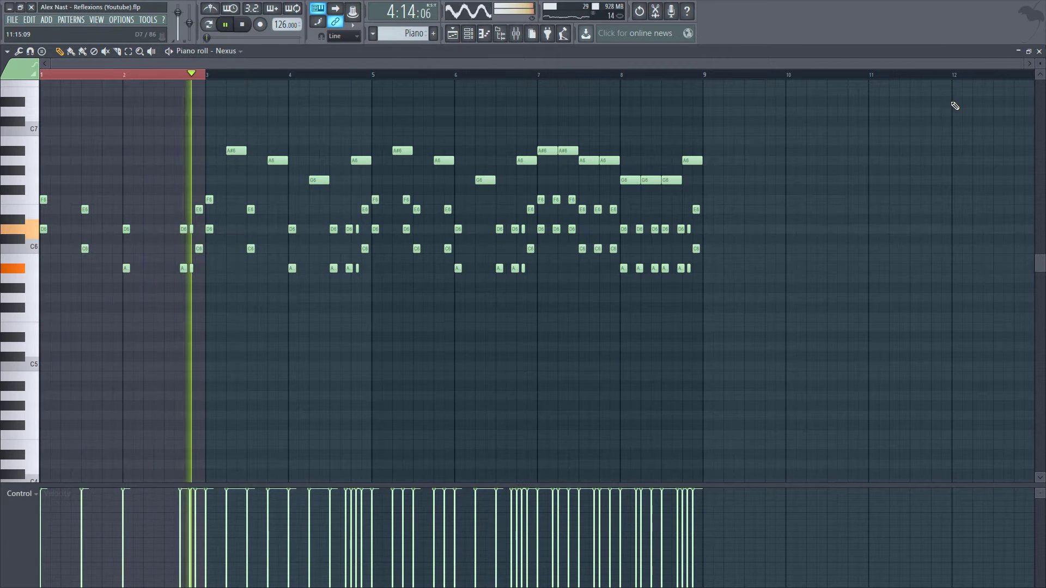
{"action": "left_click", "coordinate": [1039, 51]}
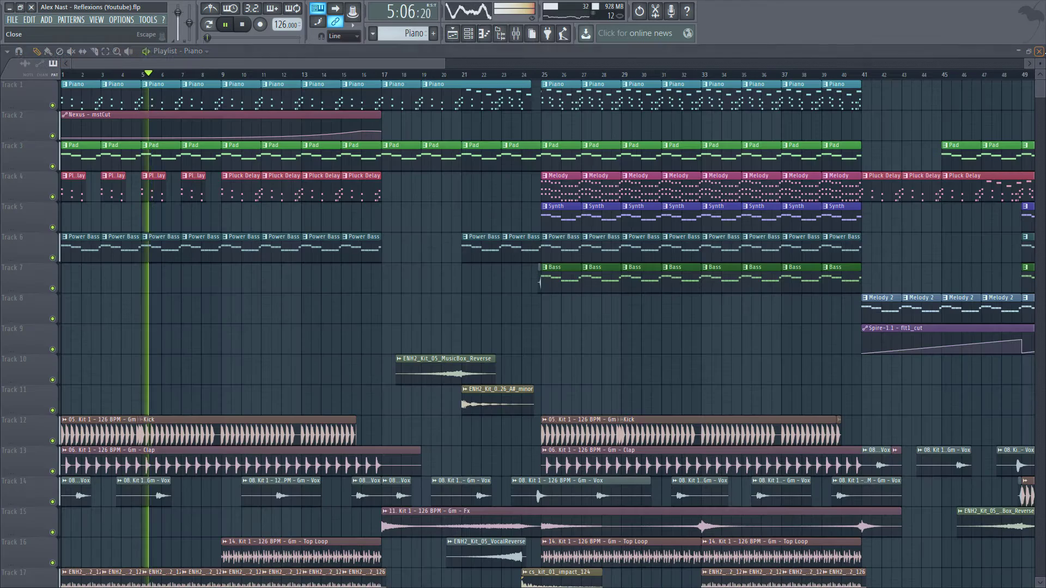
{"action": "double_click", "coordinate": [188, 189]}
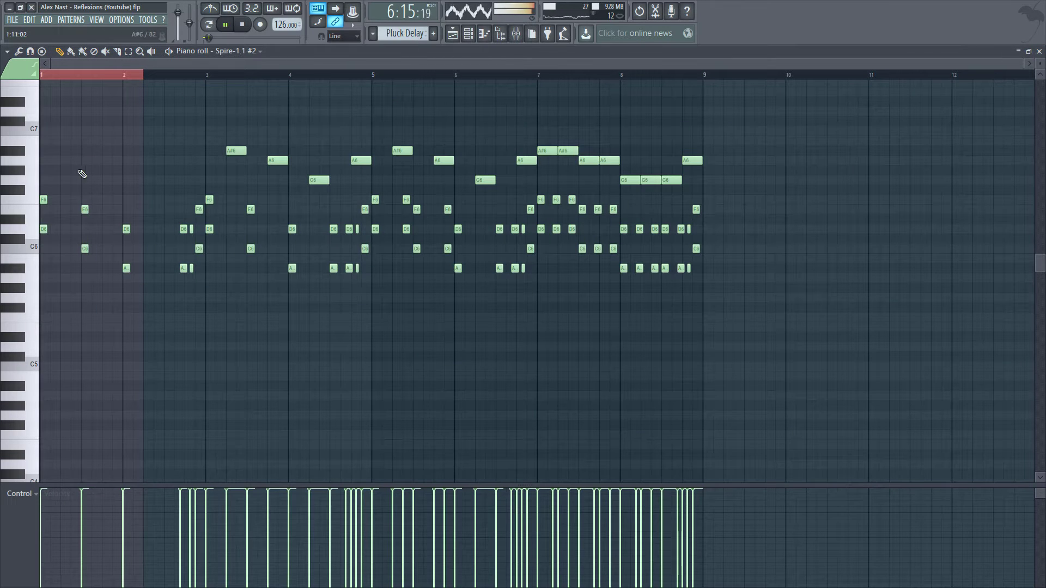
{"action": "left_click", "coordinate": [1039, 51]}
{"action": "double_click", "coordinate": [242, 248]}
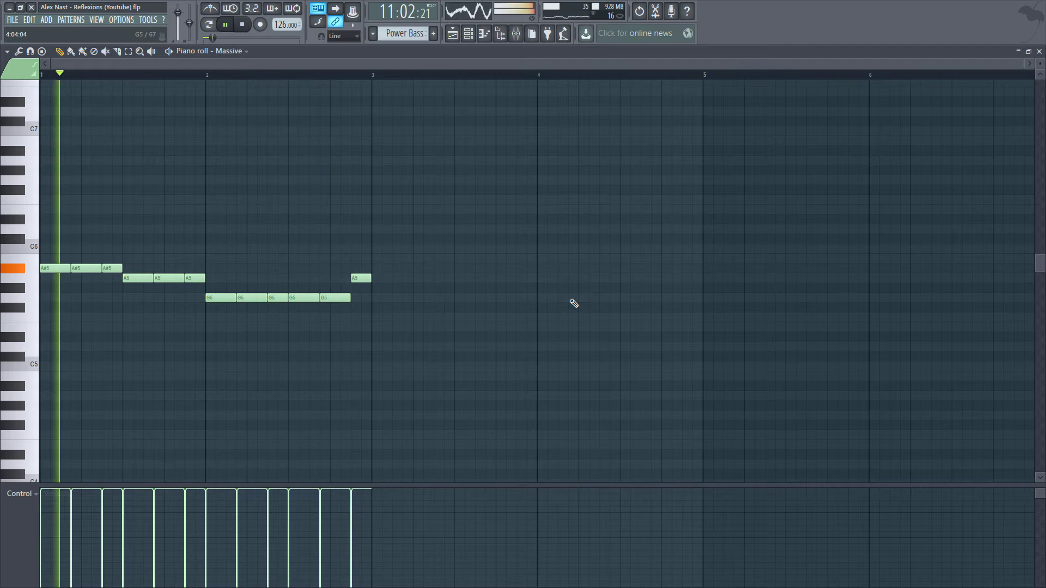
Inspect the Pad pattern's notes and the Piano clip starting at bar 19 in the piano roll, and return to the playlist.
{"action": "left_click", "coordinate": [1039, 51]}
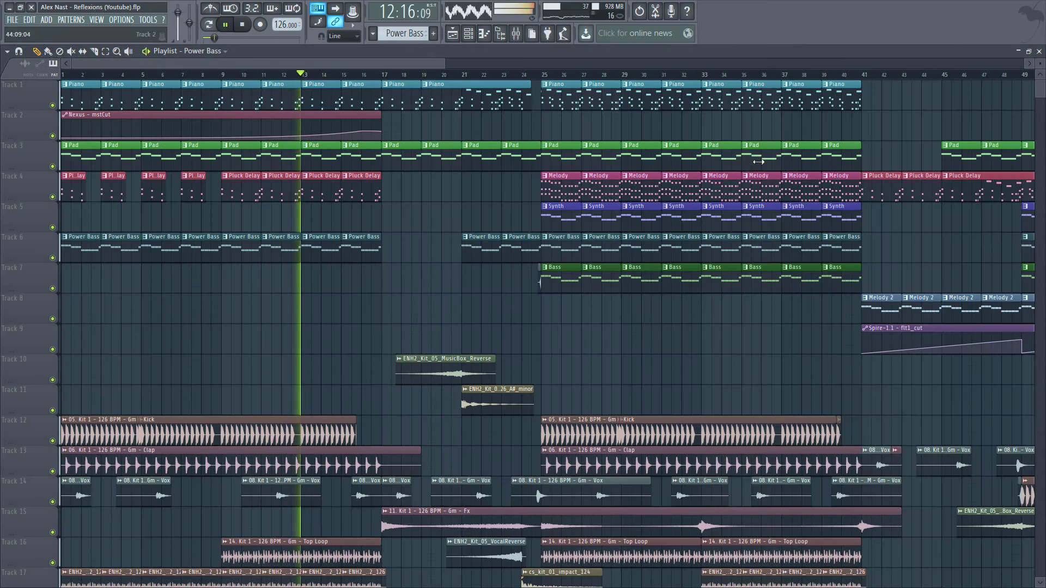
{"action": "double_click", "coordinate": [359, 152]}
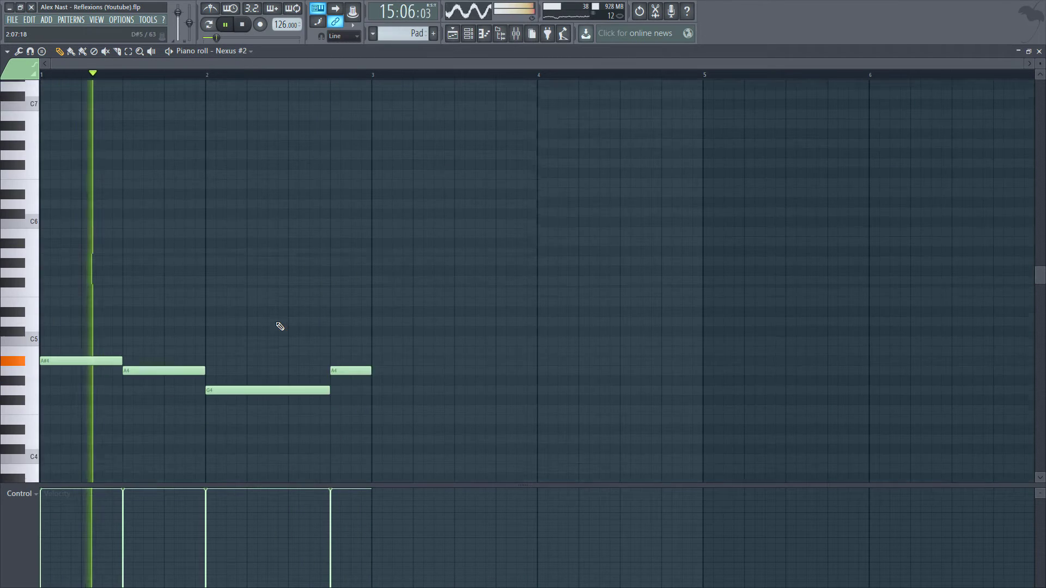
{"action": "scroll", "coordinate": [280, 327], "scroll_direction": "down", "scroll_amount": 3}
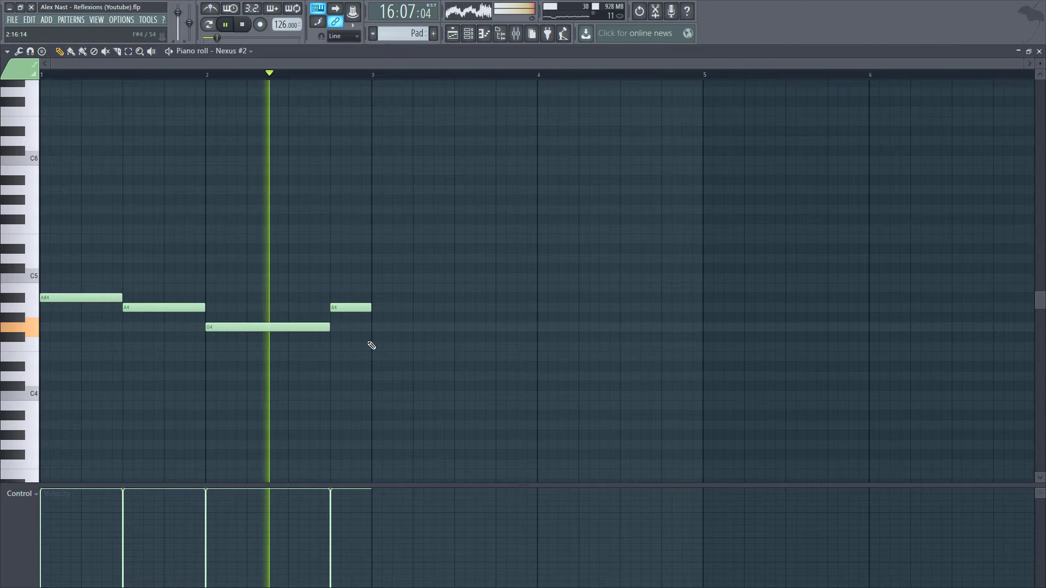
{"action": "left_click", "coordinate": [1040, 52]}
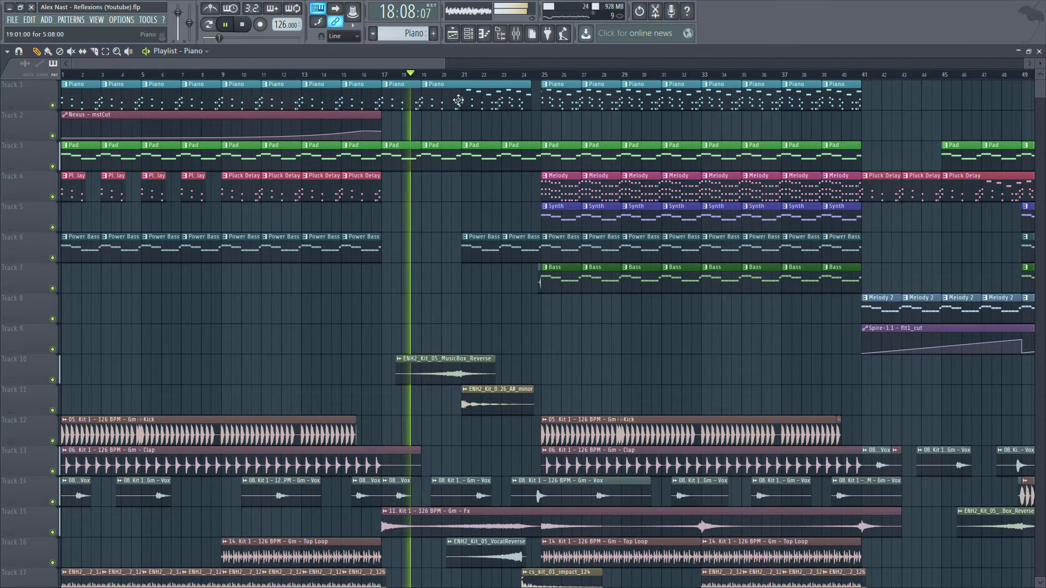
{"action": "double_click", "coordinate": [458, 100]}
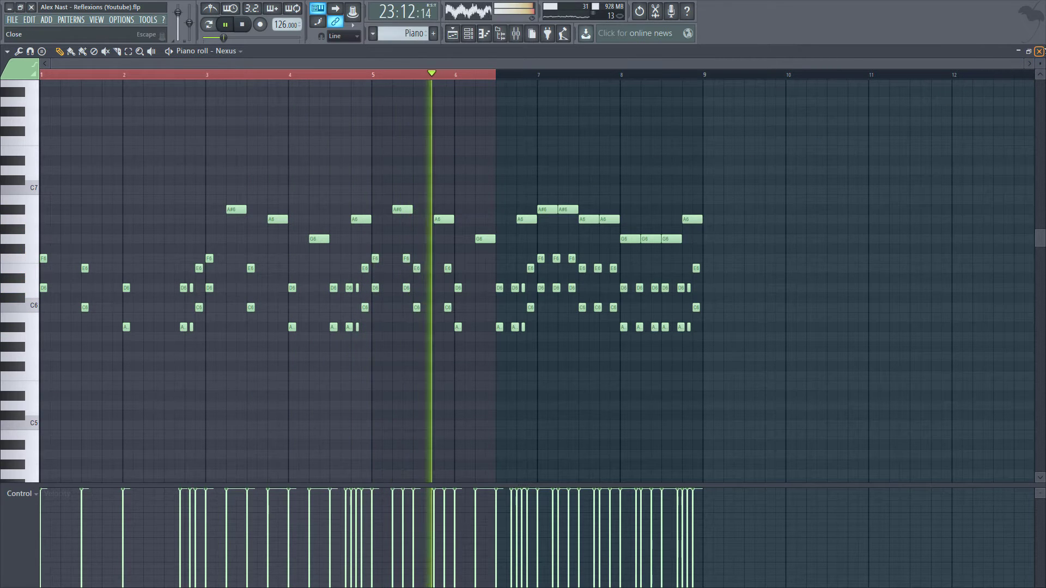
{"action": "left_click", "coordinate": [1039, 50]}
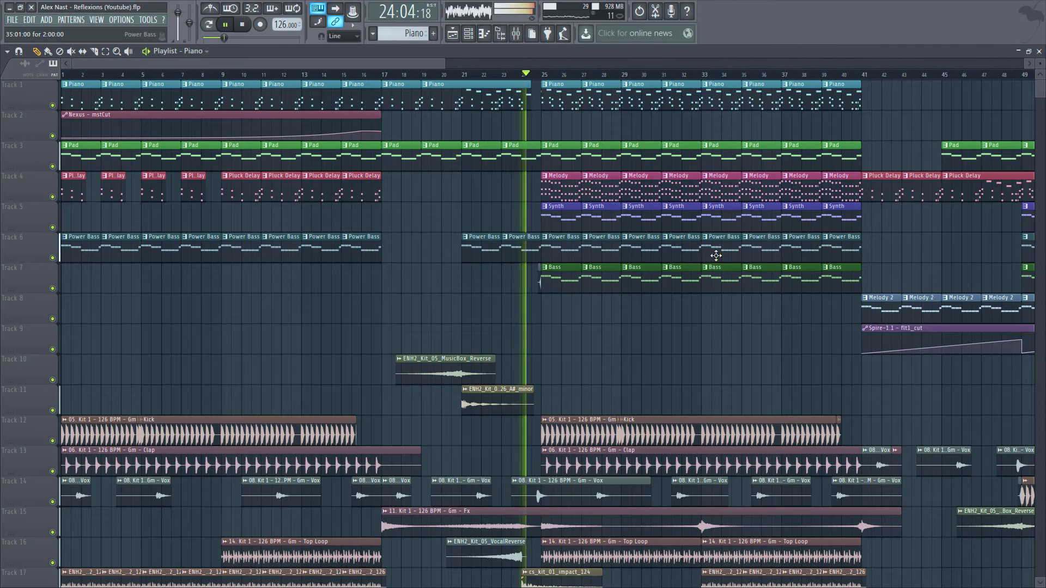
Inspect the first Melody clip's notes at bar 25 and the Piano clip at bar 31 in the piano roll.
{"action": "double_click", "coordinate": [561, 194]}
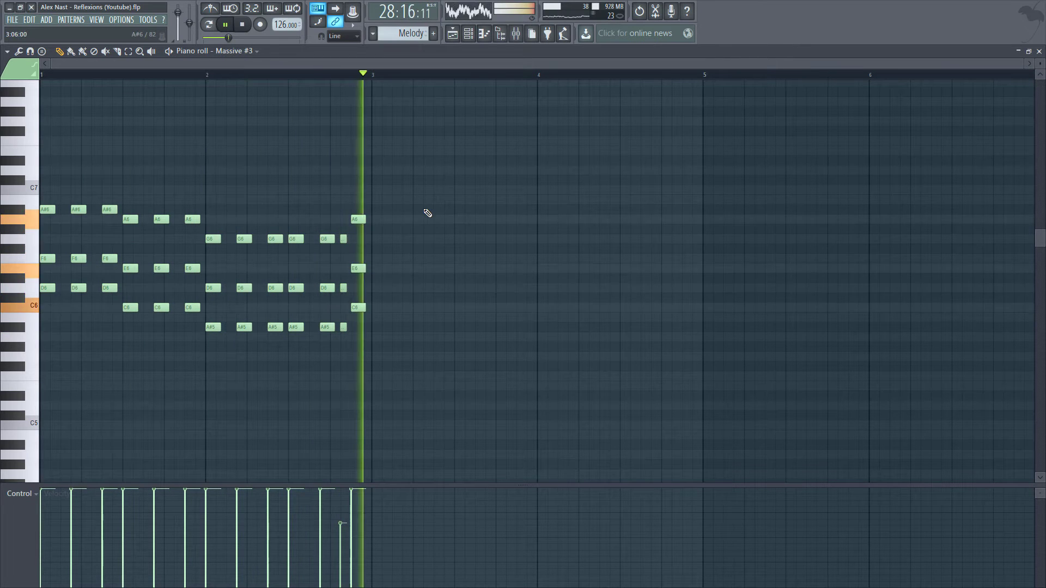
{"action": "left_click", "coordinate": [1039, 51]}
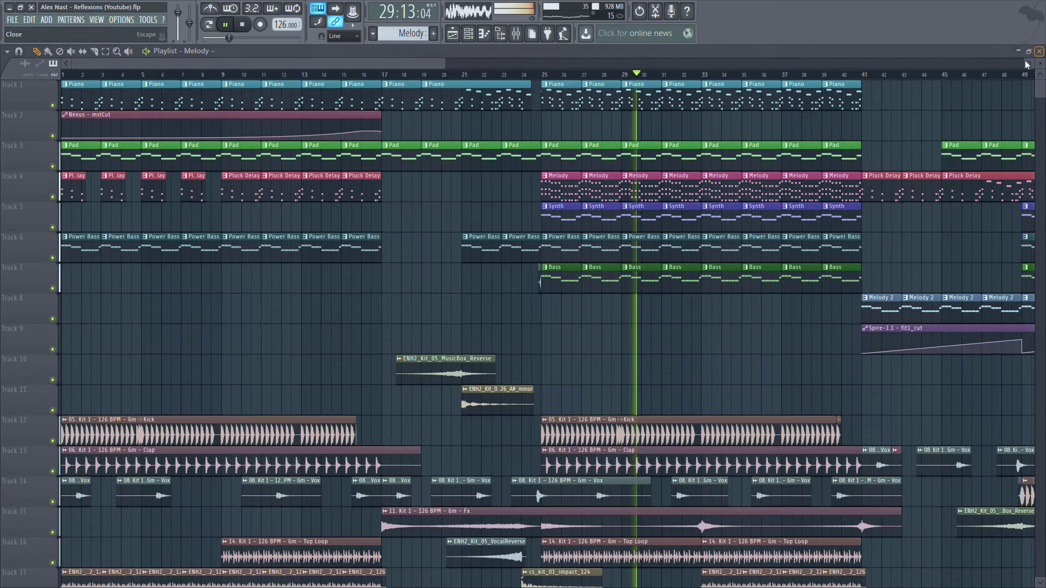
{"action": "double_click", "coordinate": [670, 98]}
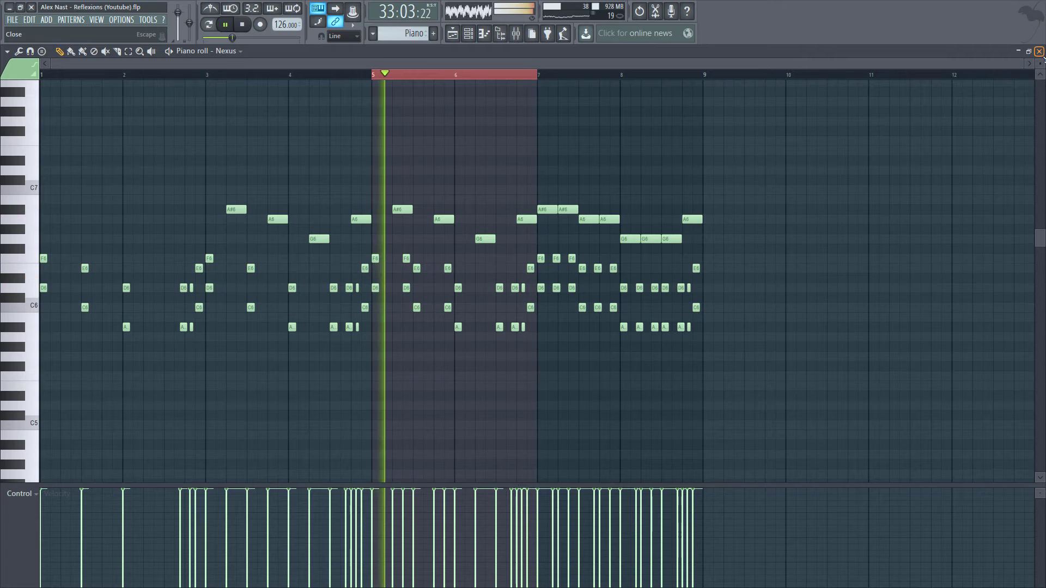
{"action": "left_click", "coordinate": [1039, 52]}
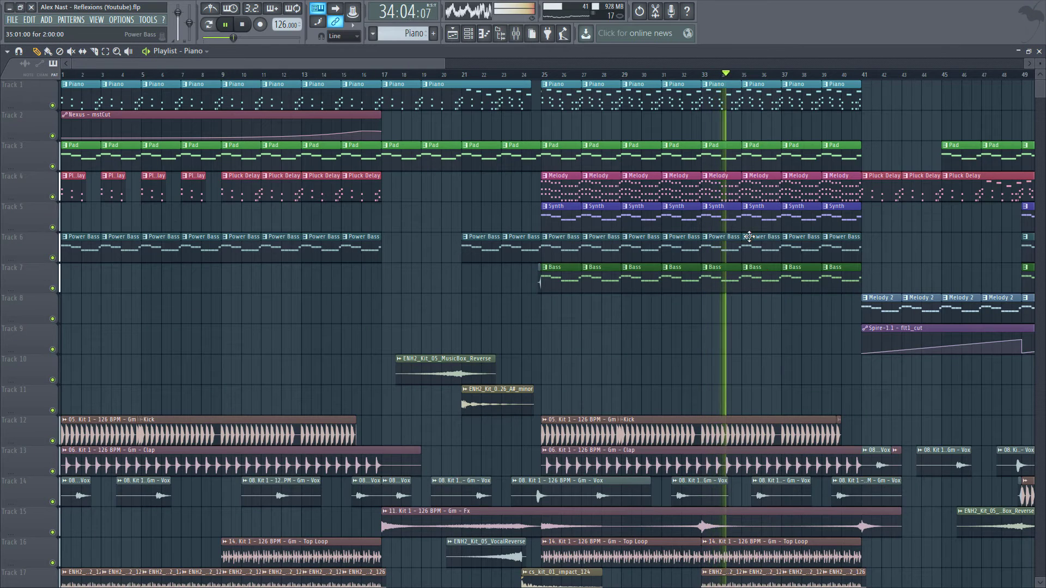
Look over the lower audio tracks and inspect the notes of the Pluck Delay clip at bar 41.
{"action": "scroll", "coordinate": [714, 306], "scroll_direction": "down", "scroll_amount": 12}
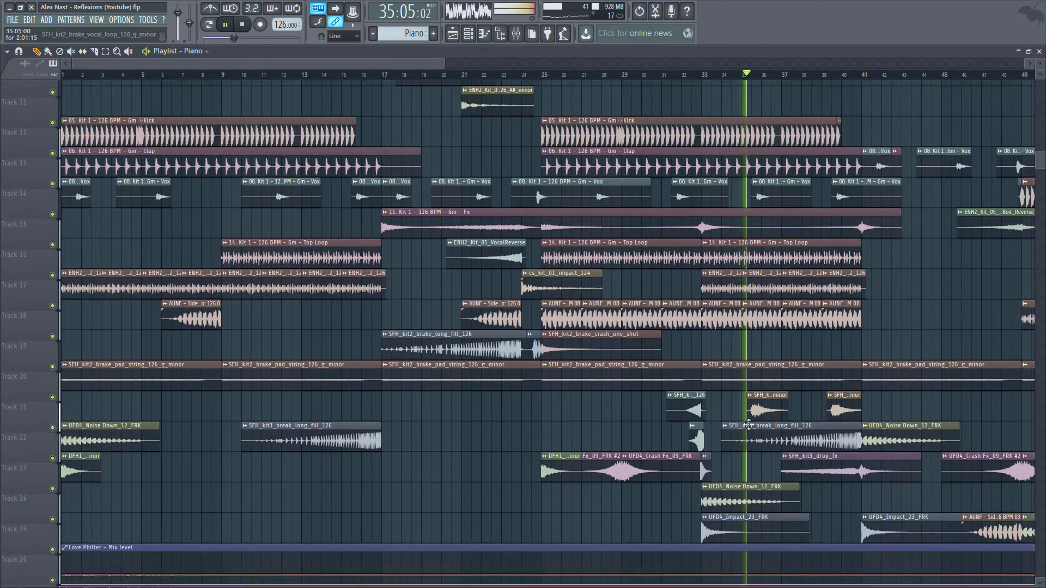
{"action": "scroll", "coordinate": [823, 410], "scroll_direction": "up", "scroll_amount": 11}
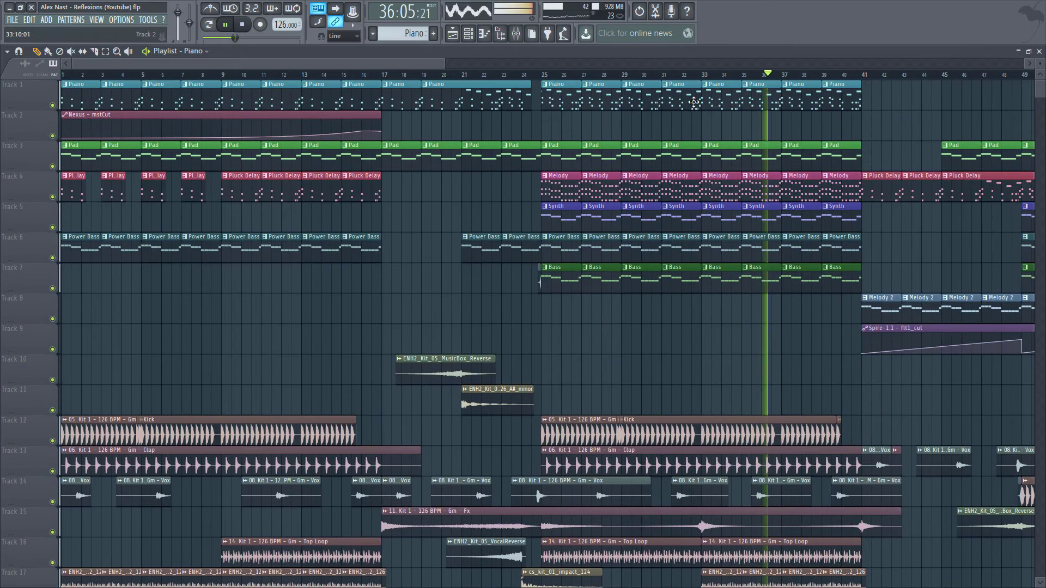
{"action": "scroll", "coordinate": [431, 68], "scroll_direction": "right", "scroll_amount": 5}
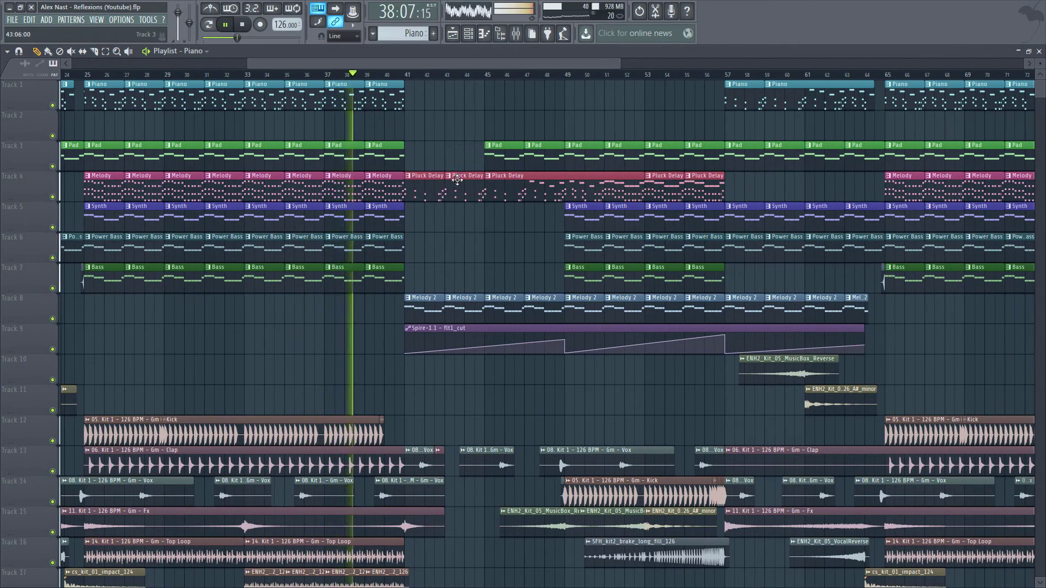
{"action": "scroll", "coordinate": [458, 179], "scroll_direction": "down", "scroll_amount": 2}
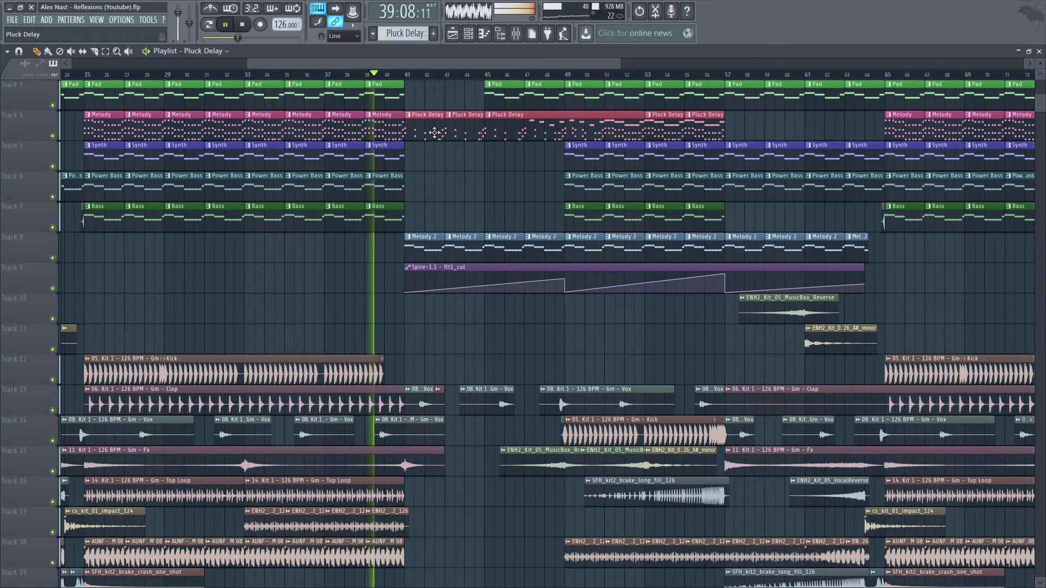
{"action": "double_click", "coordinate": [435, 132]}
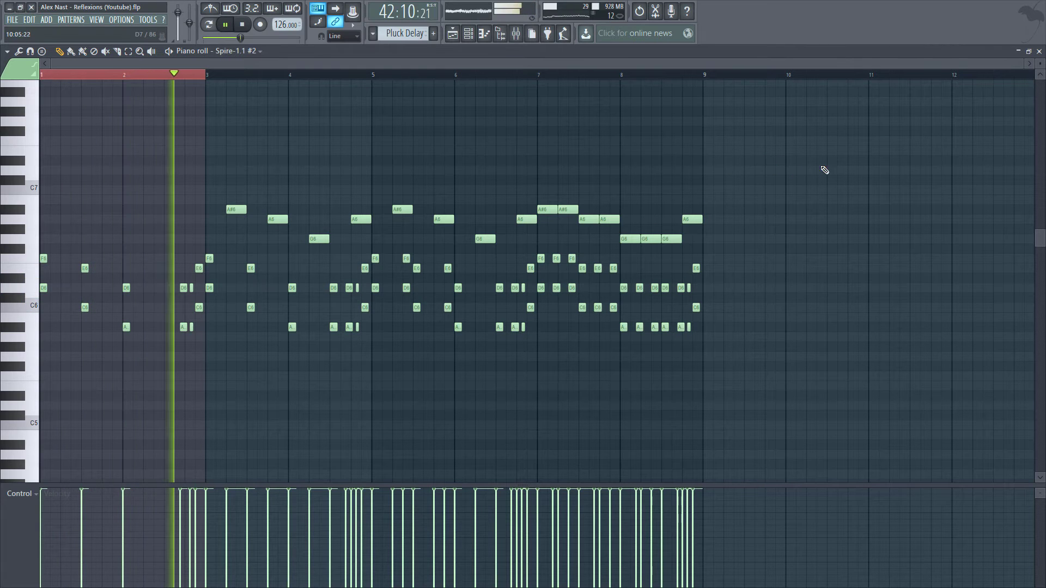
{"action": "left_click", "coordinate": [1039, 51]}
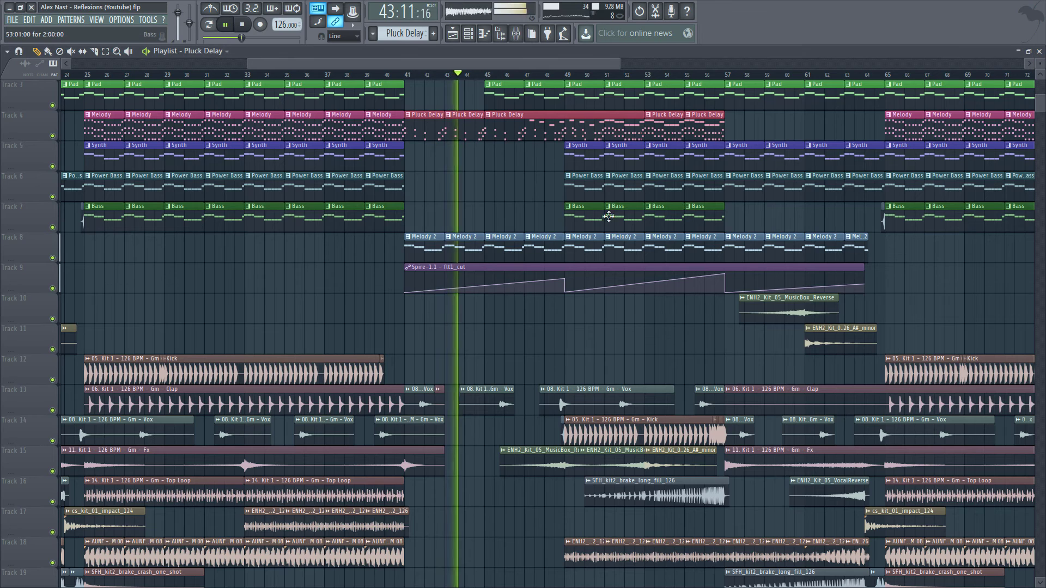
Inspect the Melody 2 notes and the long Pluck Delay clip starting at bar 45 in the piano roll.
{"action": "double_click", "coordinate": [496, 254]}
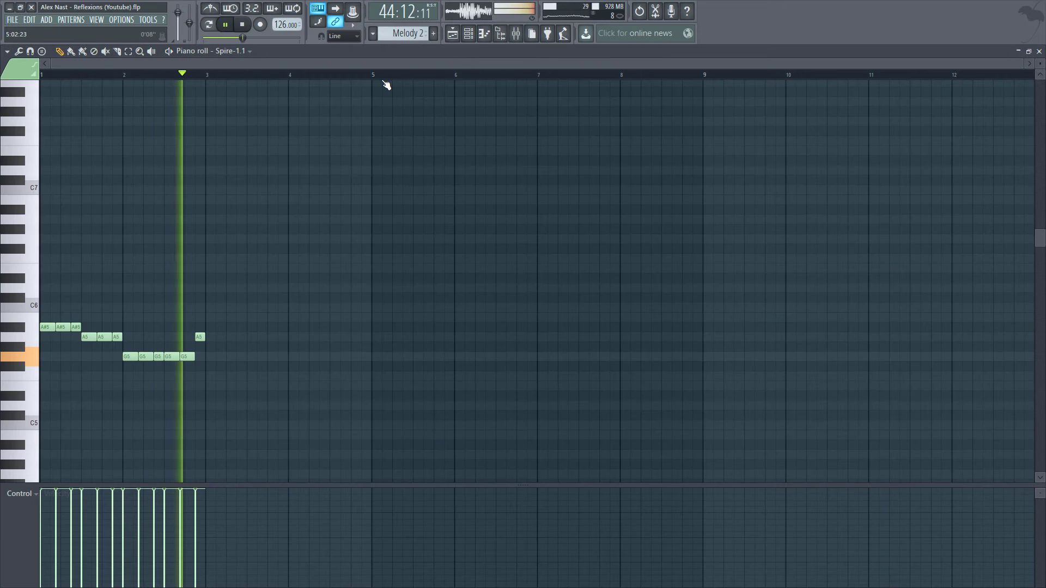
{"action": "scroll", "coordinate": [381, 82], "scroll_direction": "up", "scroll_amount": 2}
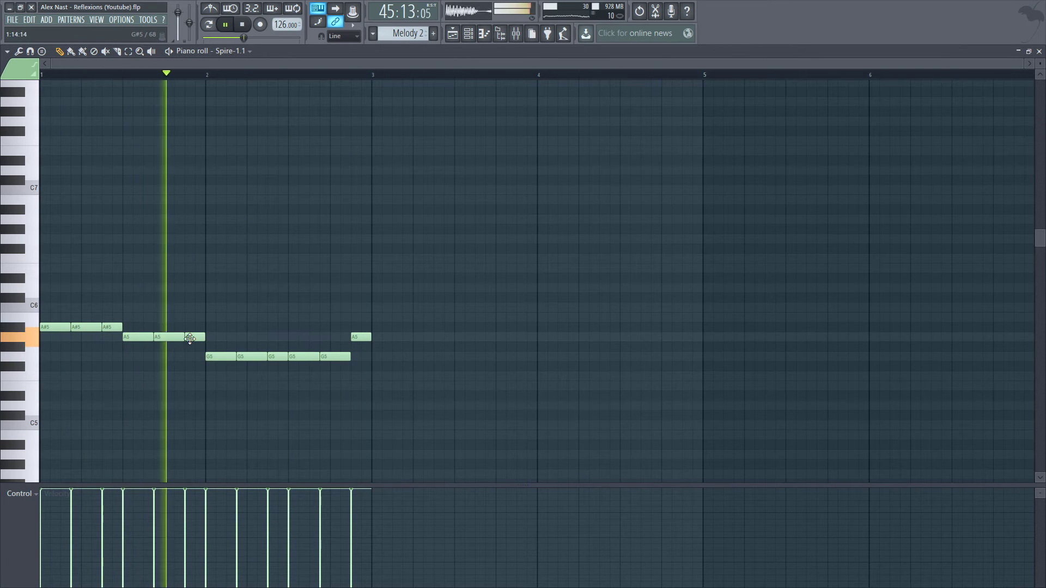
{"action": "left_click", "coordinate": [1039, 50]}
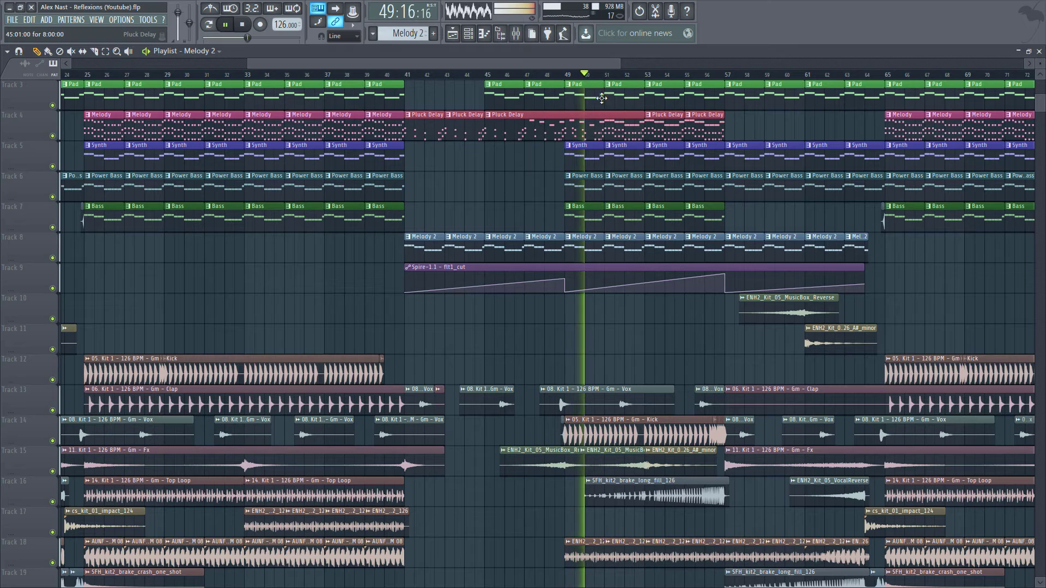
{"action": "scroll", "coordinate": [554, 106], "scroll_direction": "right", "scroll_amount": 5}
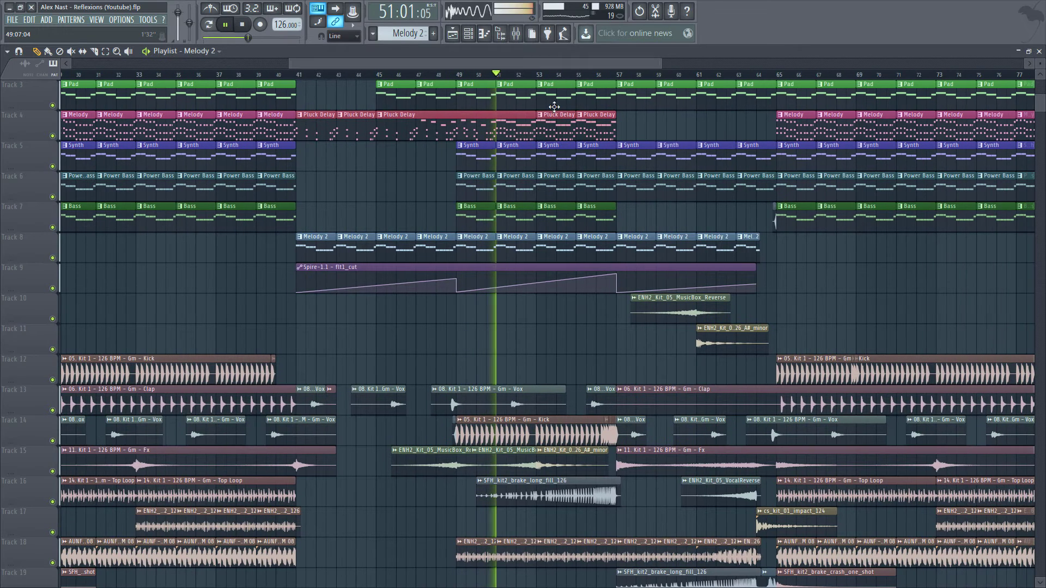
{"action": "double_click", "coordinate": [502, 135]}
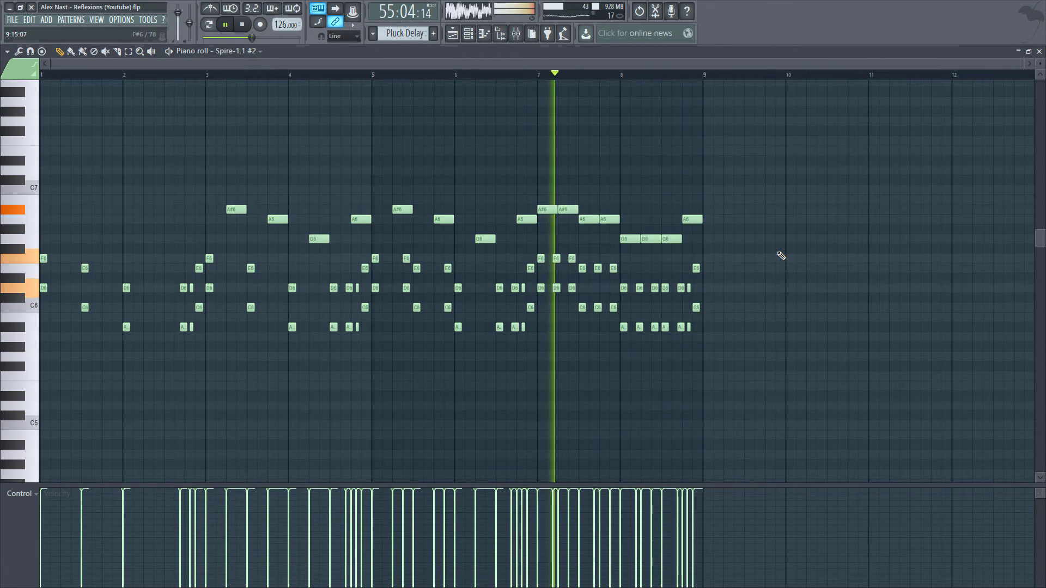
{"action": "left_click", "coordinate": [1039, 51]}
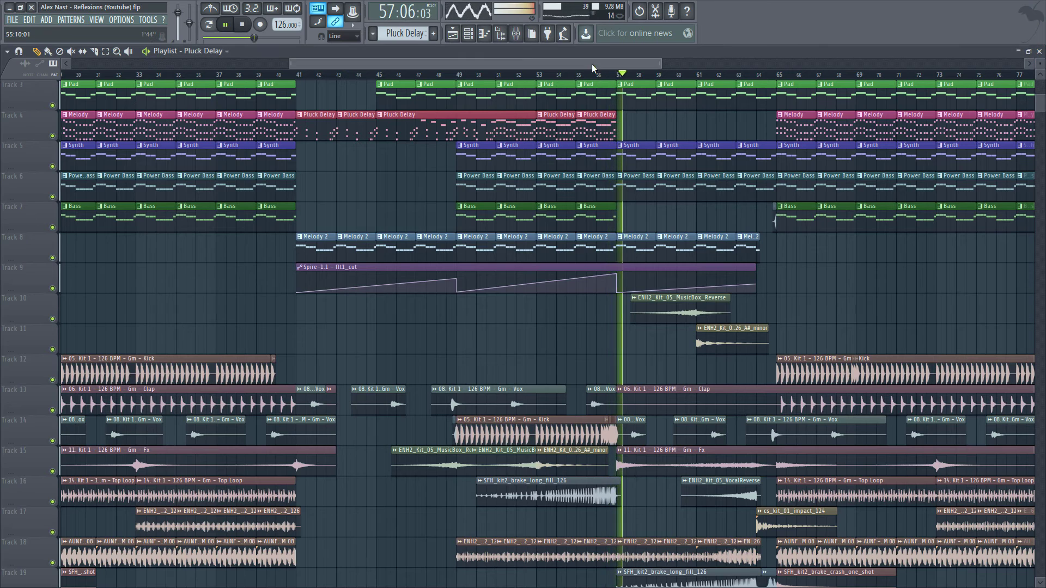
Inspect the notes of the Piano clip starting at bar 59, and return to the playlist.
{"action": "scroll", "coordinate": [593, 68], "scroll_direction": "right", "scroll_amount": 5}
{"action": "scroll", "coordinate": [397, 179], "scroll_direction": "up", "scroll_amount": 2}
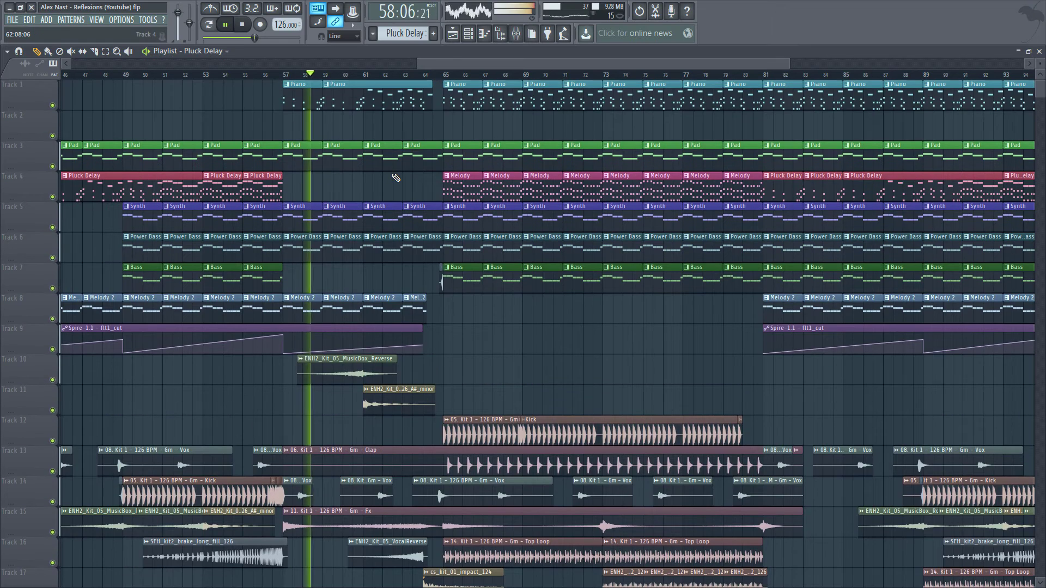
{"action": "double_click", "coordinate": [370, 96]}
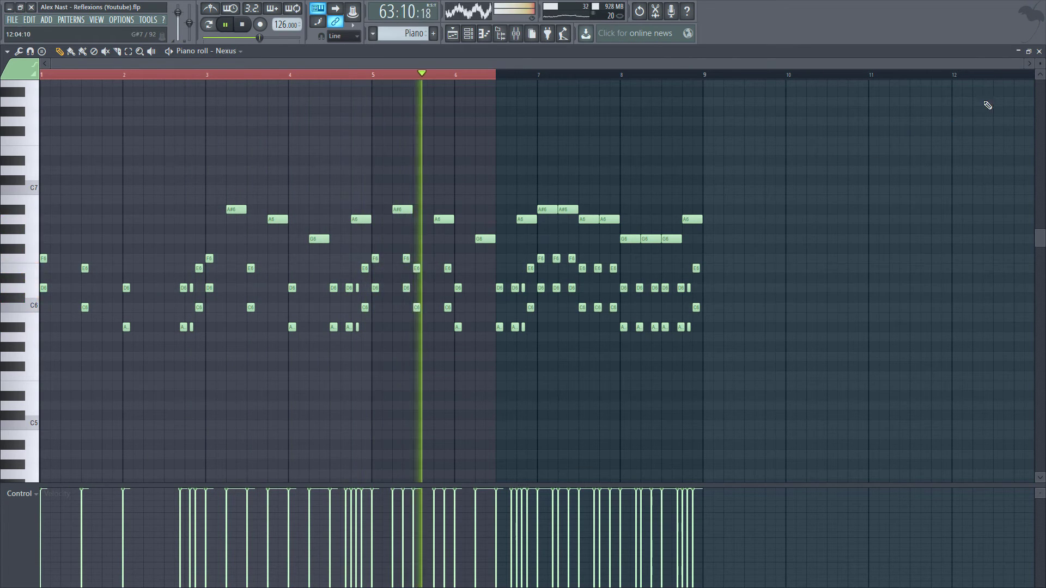
{"action": "key", "text": "F5"}
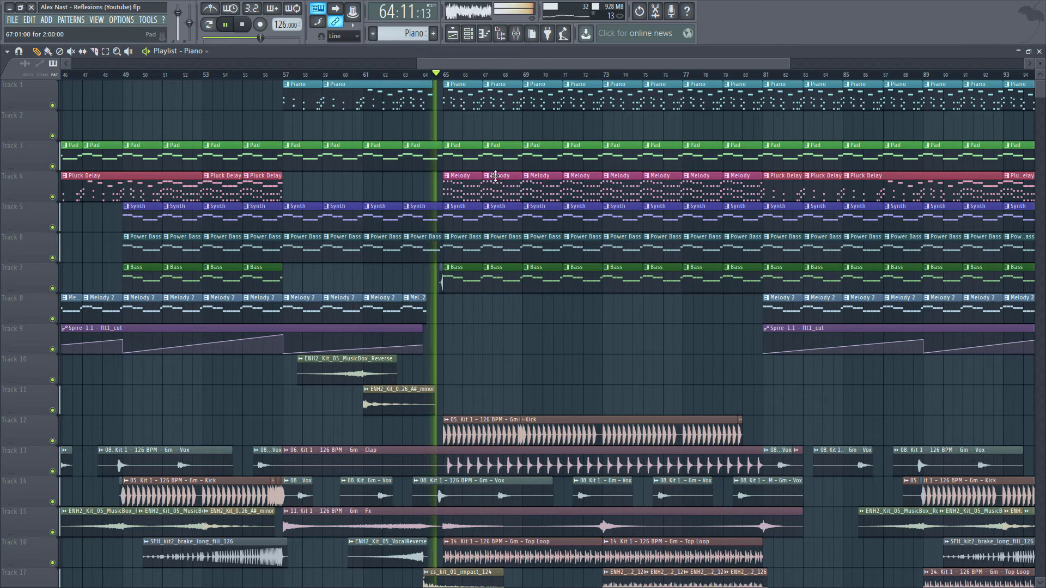
Inspect the Melody pattern's notes from the section after bar 65 in the piano roll, and return to the playlist.
{"action": "key", "text": "F7"}
{"action": "scroll", "coordinate": [481, 86], "scroll_direction": "down", "scroll_amount": 2}
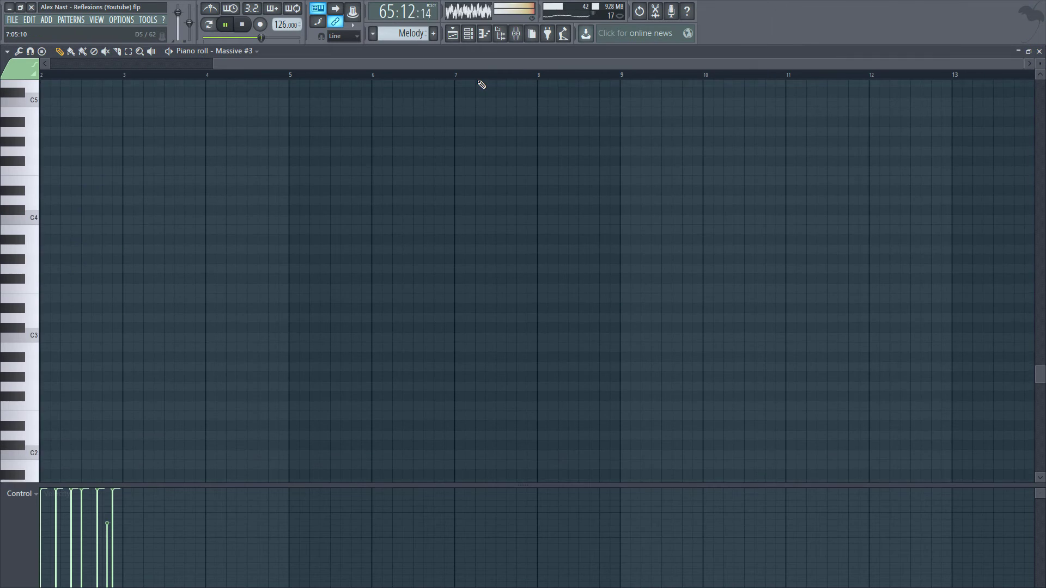
{"action": "scroll", "coordinate": [479, 87], "scroll_direction": "up", "scroll_amount": 2}
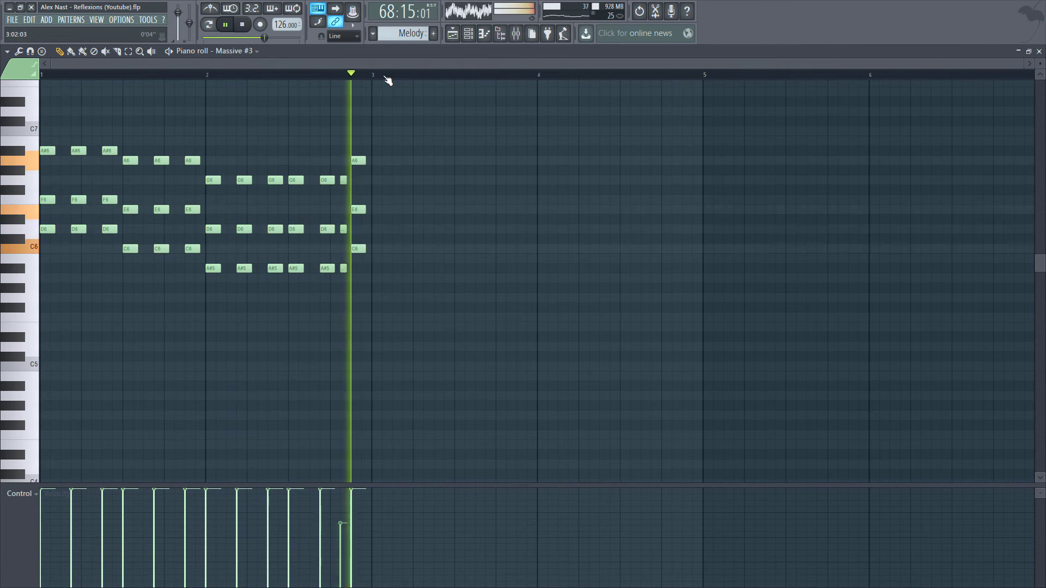
{"action": "left_click", "coordinate": [1039, 50]}
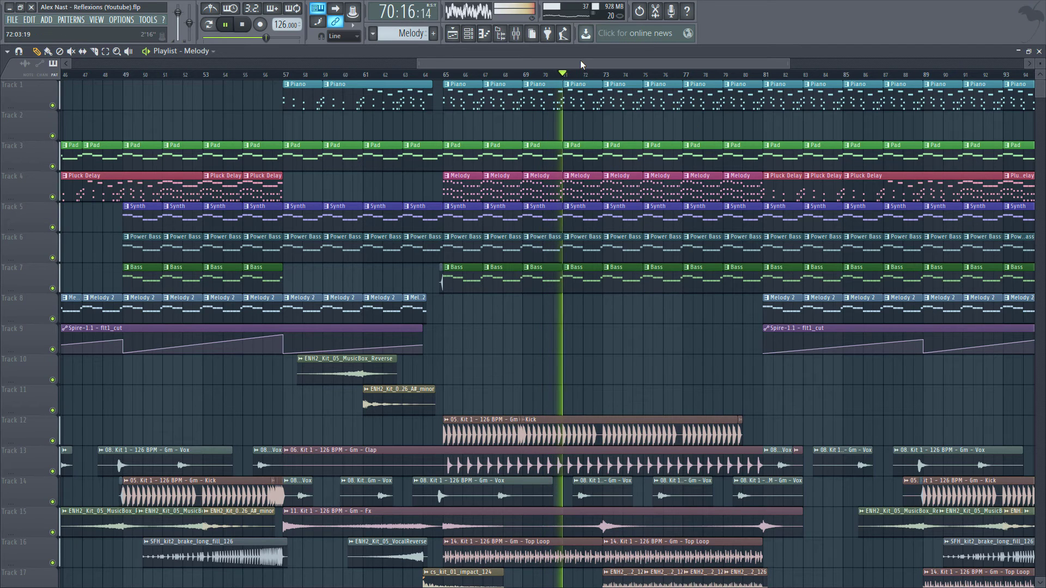
Look over the arrangement's final section up to about bar 105, from Track 1 down to Track 22.
{"action": "left_click_drag", "start_coordinate": [580, 60], "coordinate": [675, 60]}
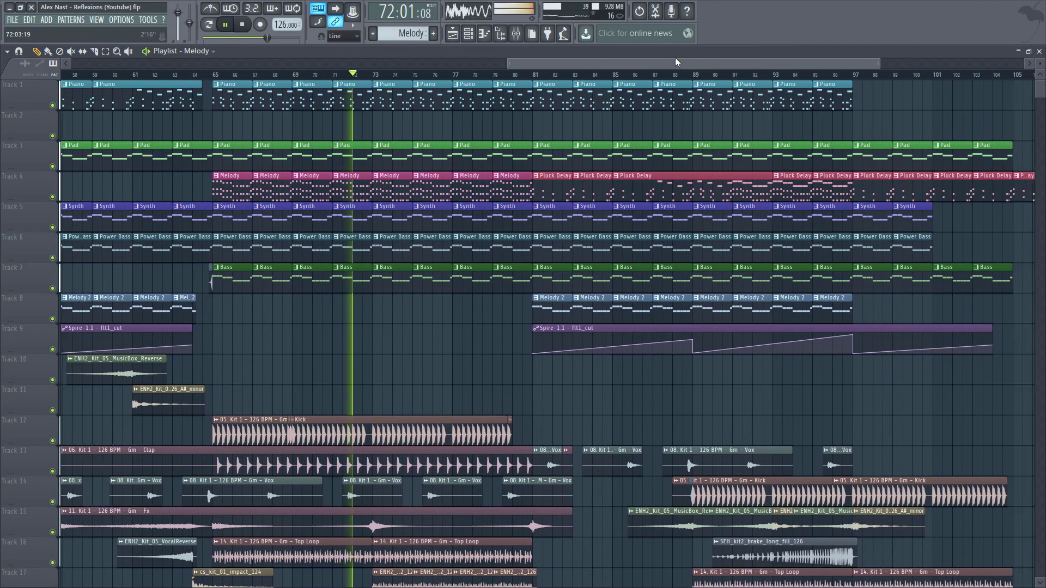
{"action": "scroll", "coordinate": [463, 369], "scroll_direction": "down", "scroll_amount": 6}
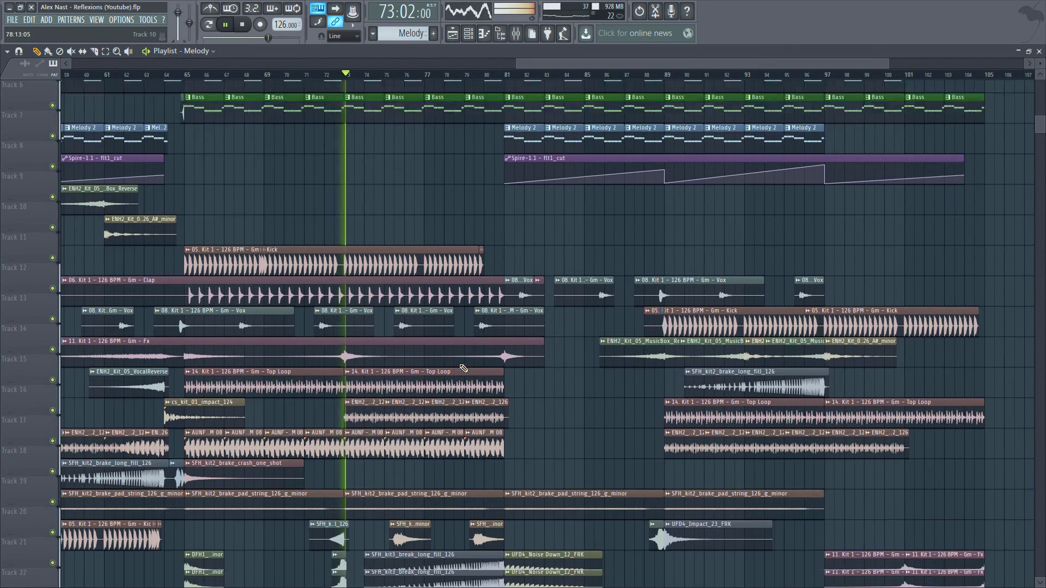
{"action": "scroll", "coordinate": [464, 369], "scroll_direction": "up", "scroll_amount": 6}
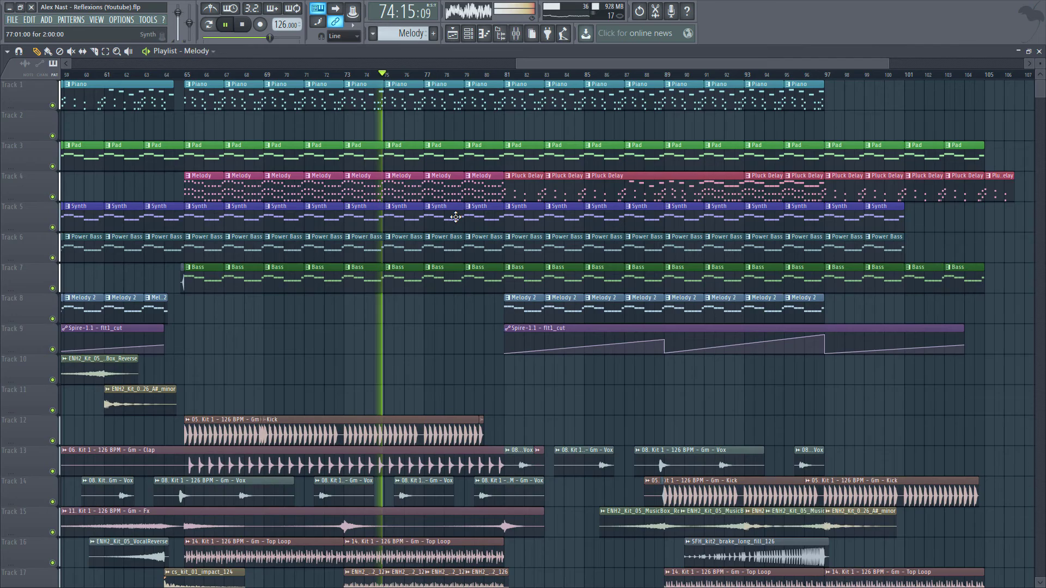
Inspect the notes of the Synth clip at bar 77 and the Melody 2 clip at bar 81 in the piano roll.
{"action": "double_click", "coordinate": [455, 217]}
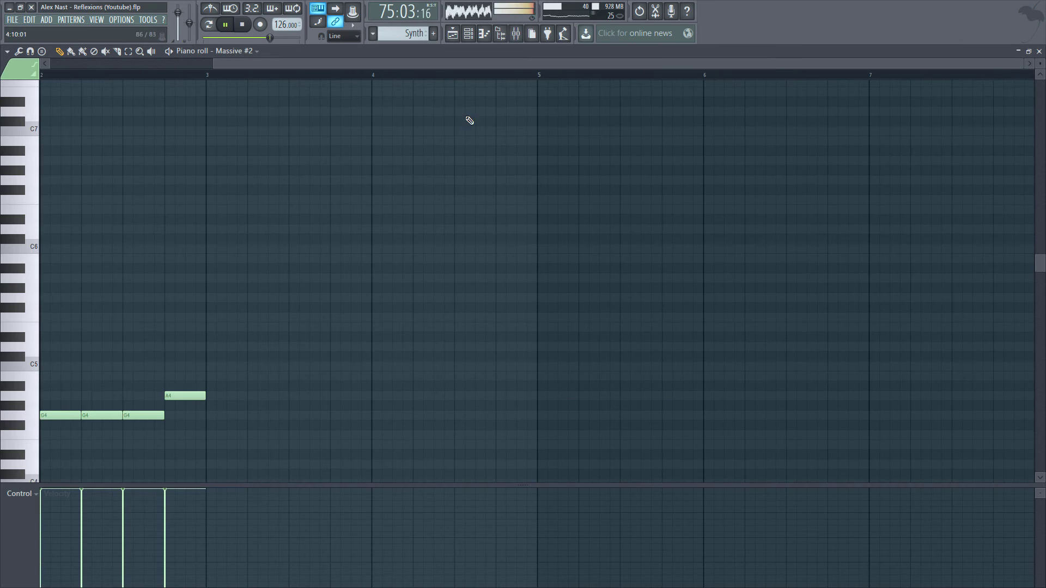
{"action": "scroll", "coordinate": [307, 295], "scroll_direction": "down", "scroll_amount": 6}
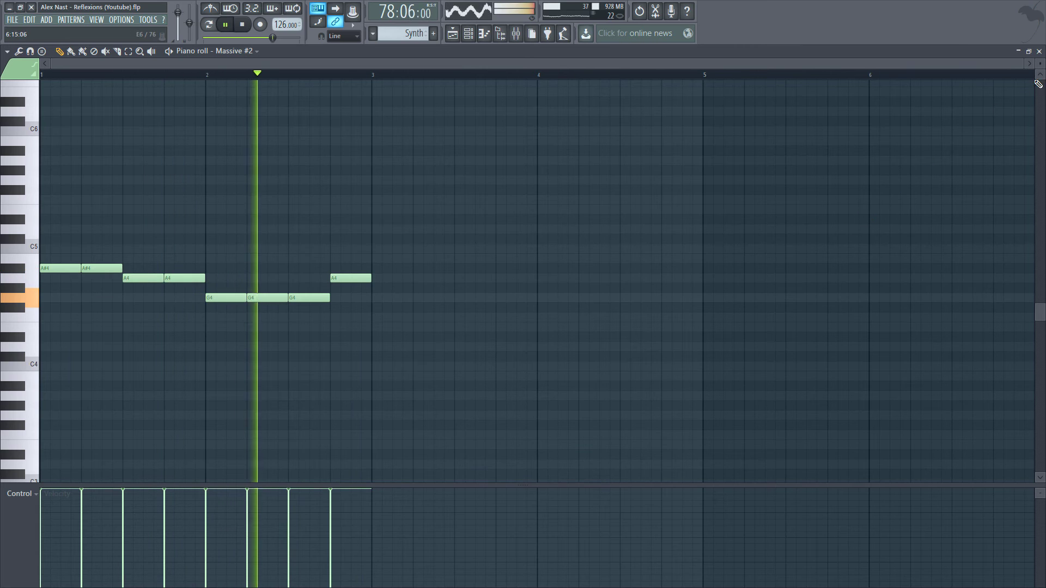
{"action": "left_click", "coordinate": [1040, 52]}
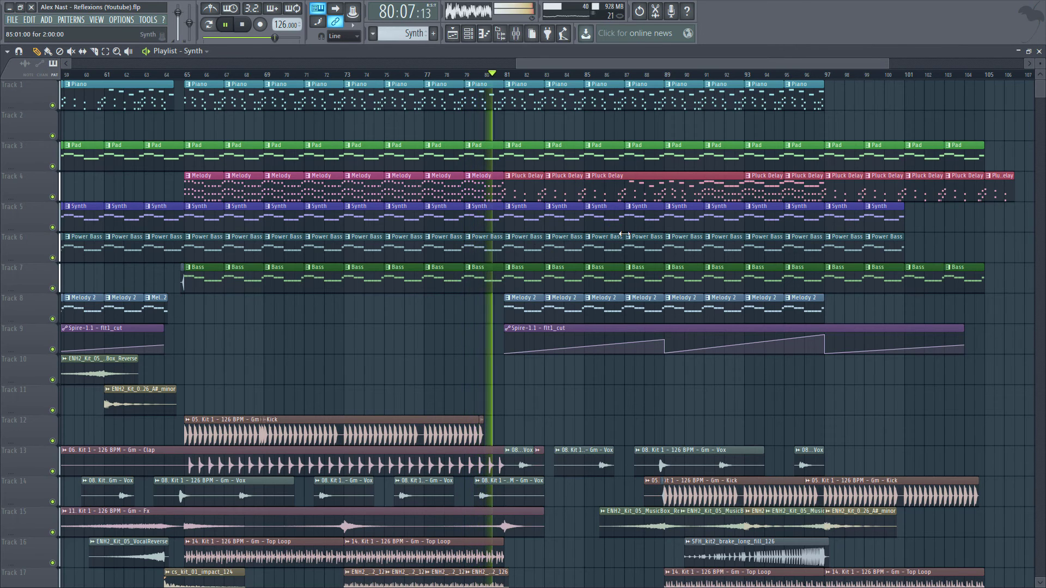
{"action": "double_click", "coordinate": [530, 309]}
{"action": "scroll", "coordinate": [332, 136], "scroll_direction": "up", "scroll_amount": 3}
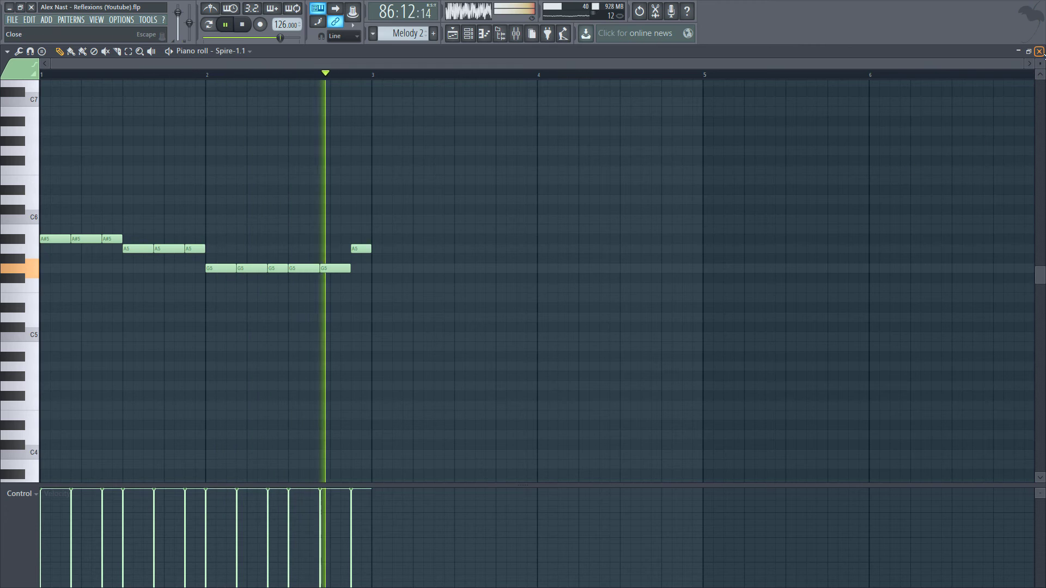
Inspect the notes of the Pluck Delay clip at bar 93 and the Piano clip at bar 95 in the piano roll.
{"action": "left_click", "coordinate": [1040, 51]}
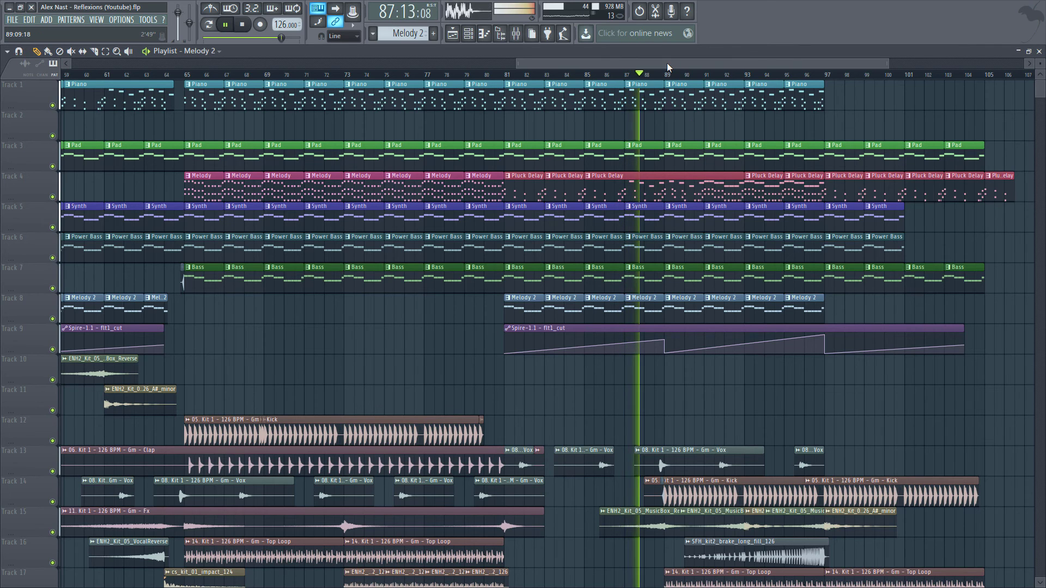
{"action": "left_click_drag", "start_coordinate": [667, 63], "coordinate": [722, 62]}
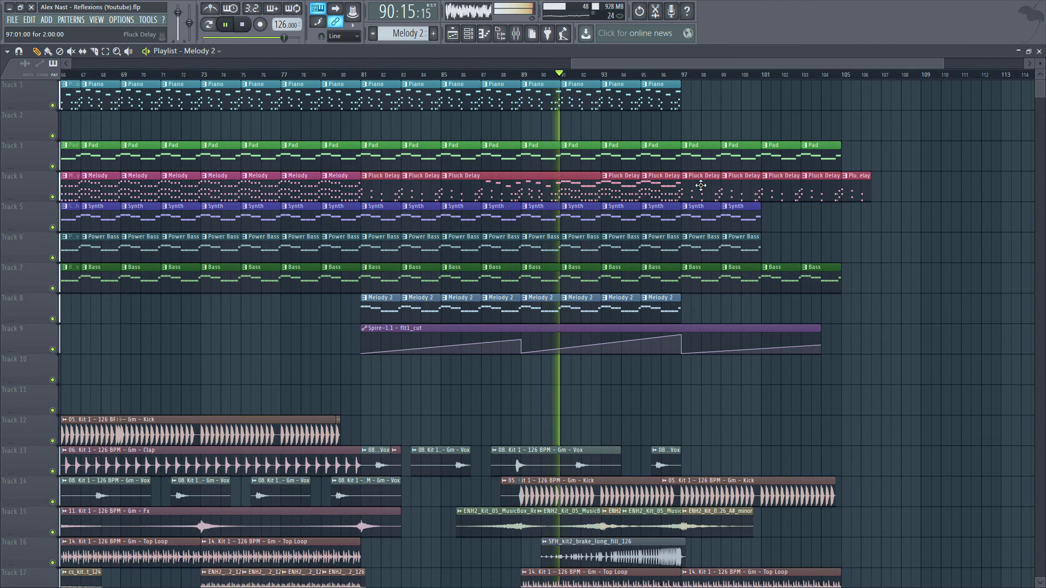
{"action": "double_click", "coordinate": [623, 190]}
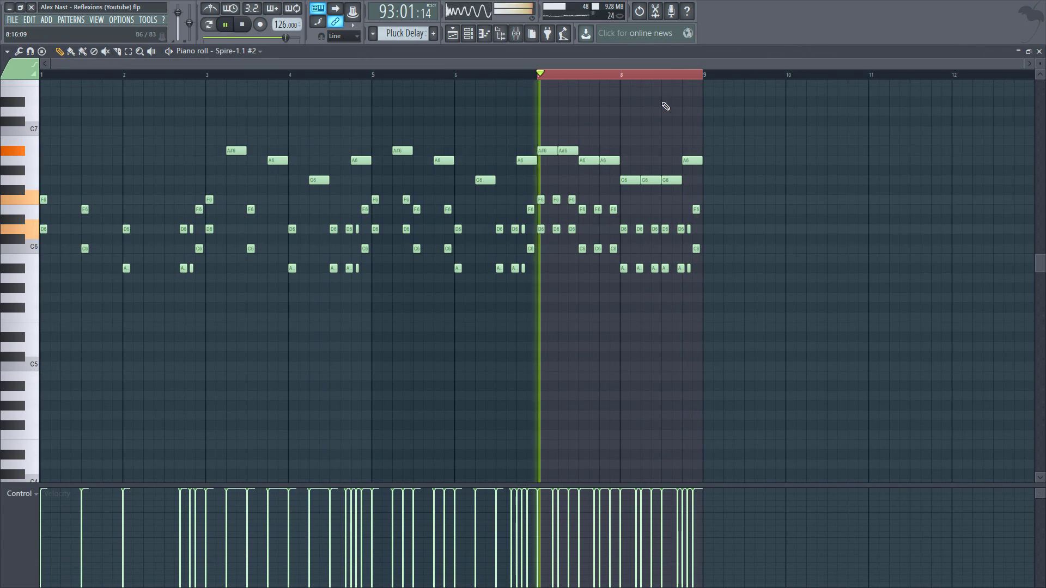
{"action": "left_click", "coordinate": [1039, 52]}
{"action": "double_click", "coordinate": [662, 97]}
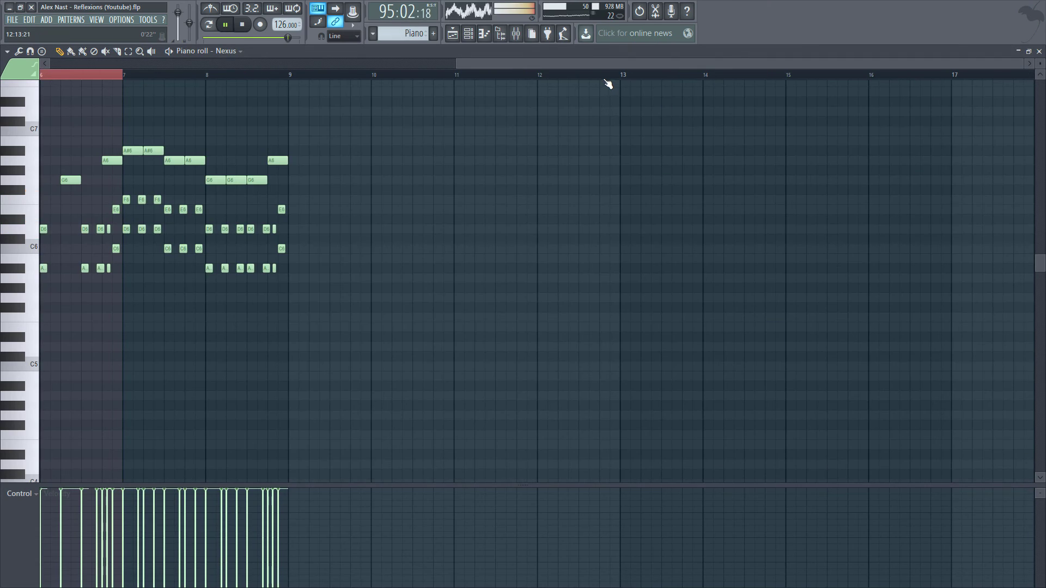
{"action": "left_click", "coordinate": [1039, 51]}
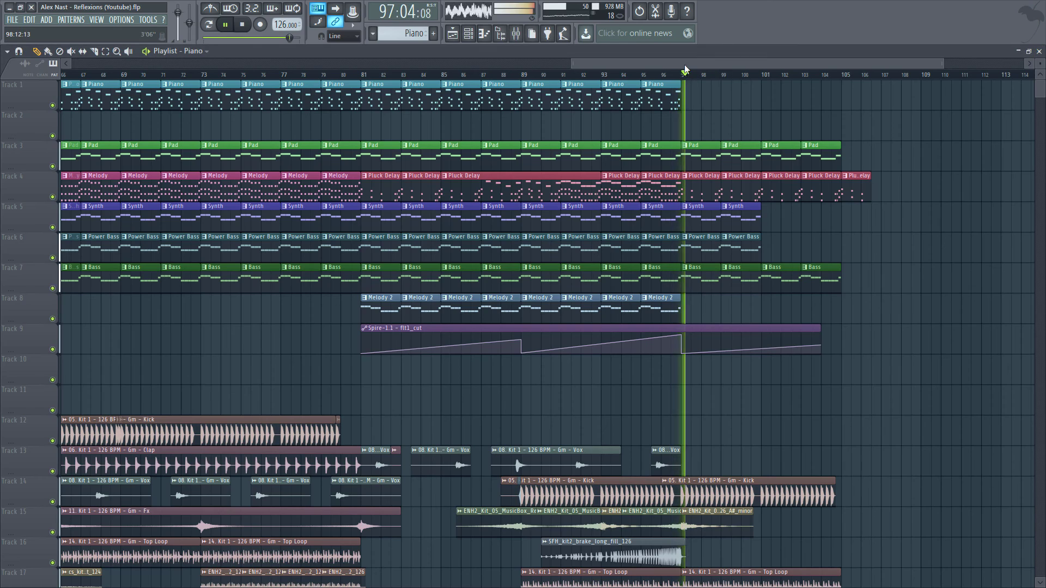
Inspect the Pluck Delay pattern's notes for the closing section after bar 97, and return to the playlist.
{"action": "double_click", "coordinate": [626, 185]}
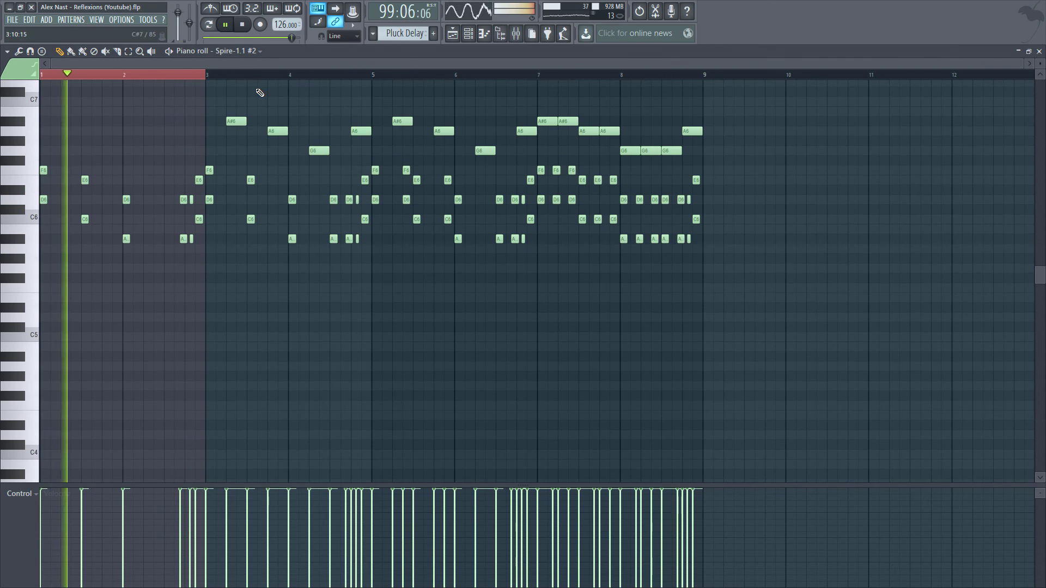
{"action": "scroll", "coordinate": [257, 93], "scroll_direction": "up", "scroll_amount": 1}
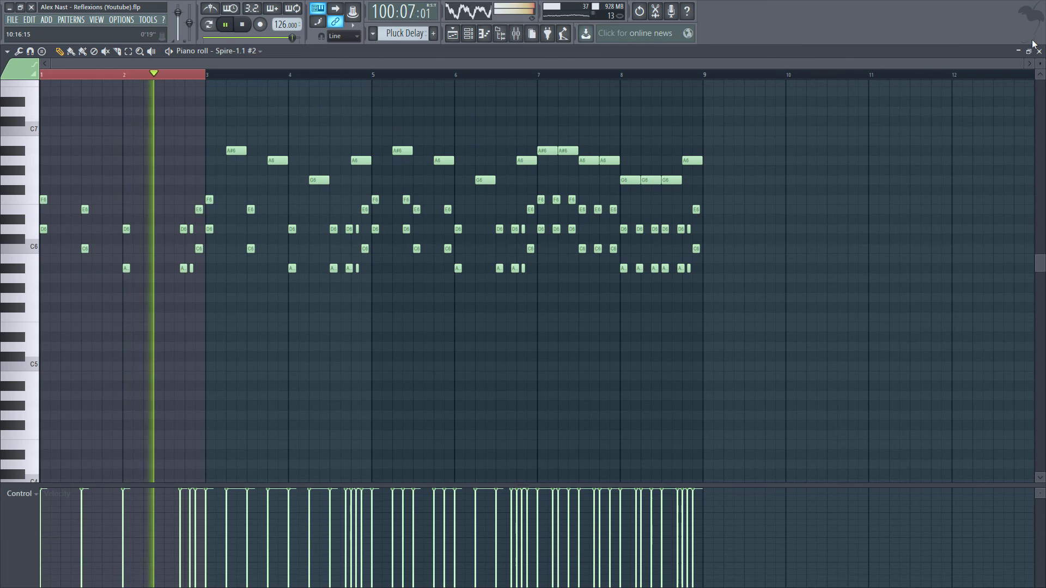
{"action": "key", "text": "F5"}
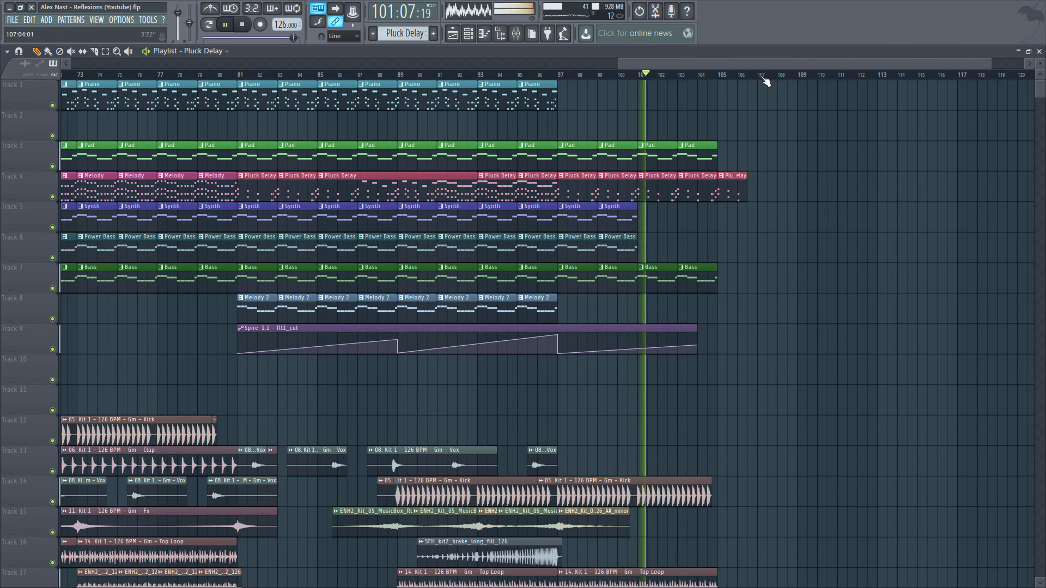
Fit the whole arrangement from Track 1 down to Track 27 in the playlist, and stop playback at the end of the song.
{"action": "scroll", "coordinate": [769, 81], "scroll_direction": "down", "scroll_amount": 6}
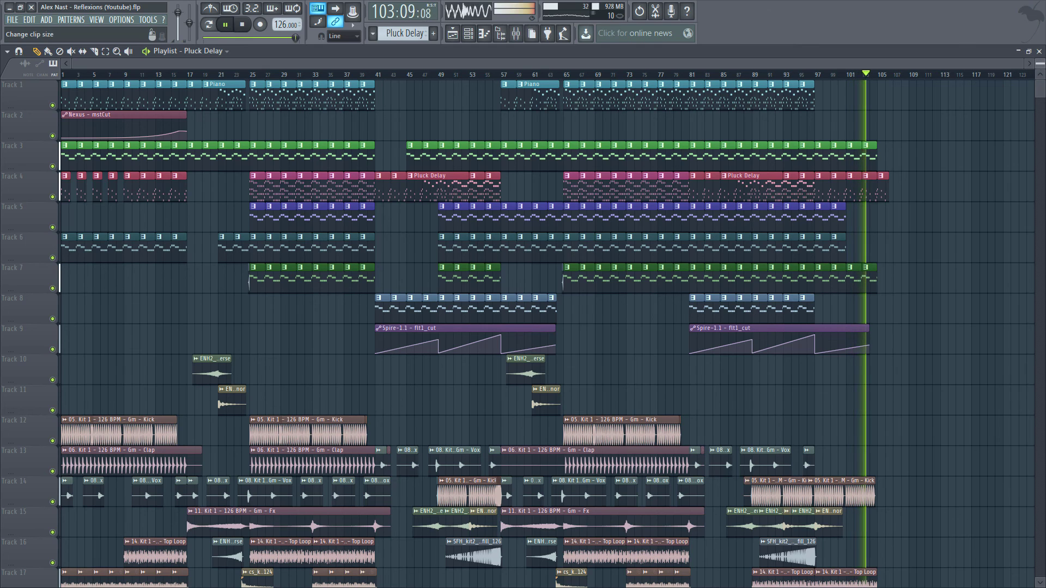
{"action": "scroll", "coordinate": [543, 334], "scroll_direction": "down", "scroll_amount": 2}
{"action": "scroll", "coordinate": [543, 334], "scroll_direction": "down", "scroll_amount": 5}
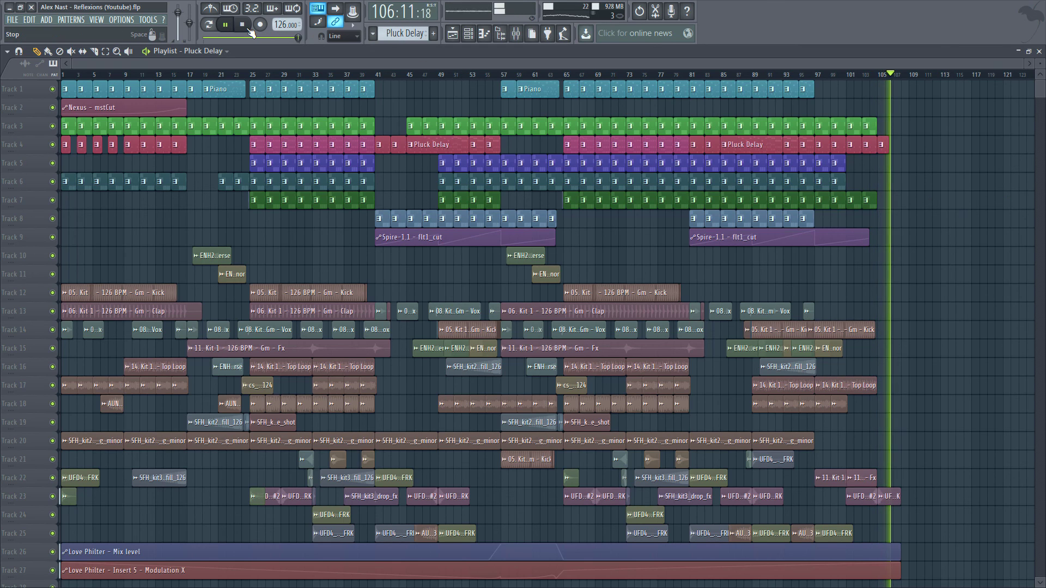
{"action": "left_click", "coordinate": [245, 26]}
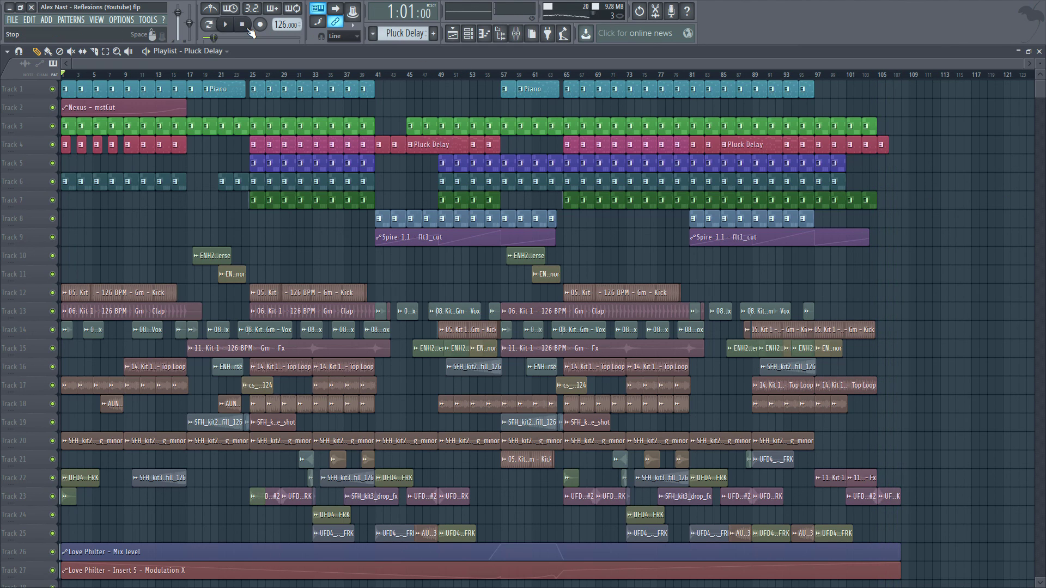